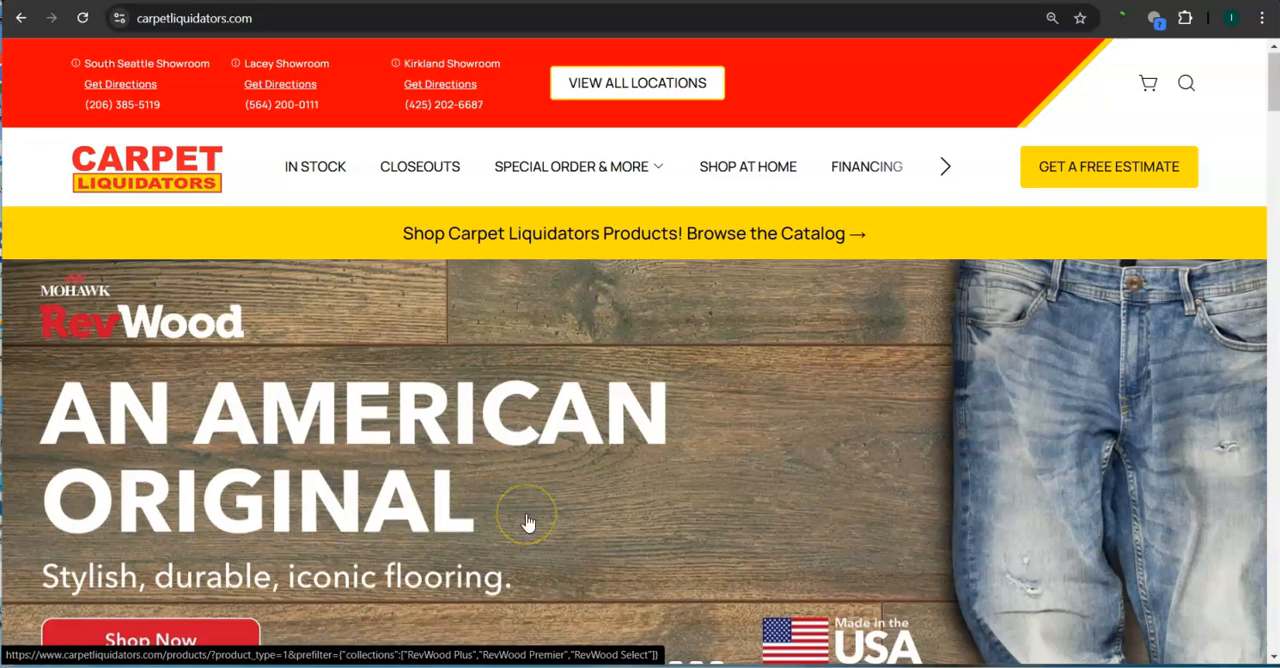
# Select and copy the entire Carpet Liquidators home page text, then clear the selection
pyautogui.click(886, 3)
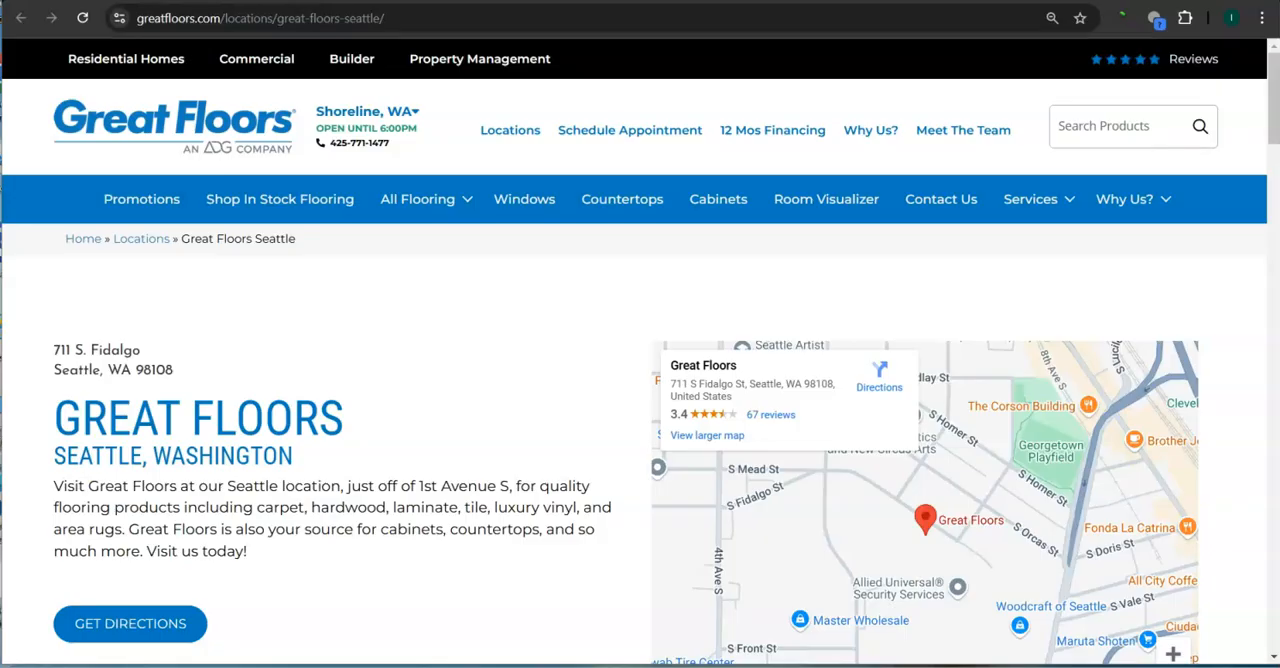
pyautogui.click(1060, 3)
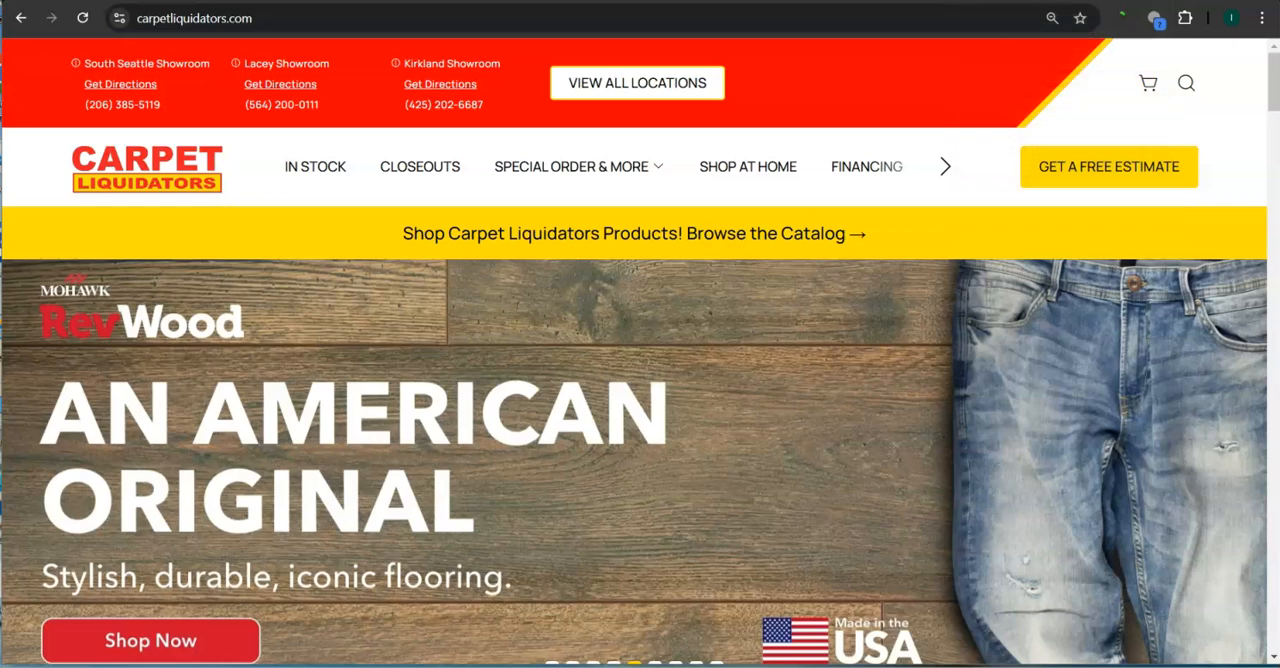
pyautogui.scroll(-3, 892, 424)
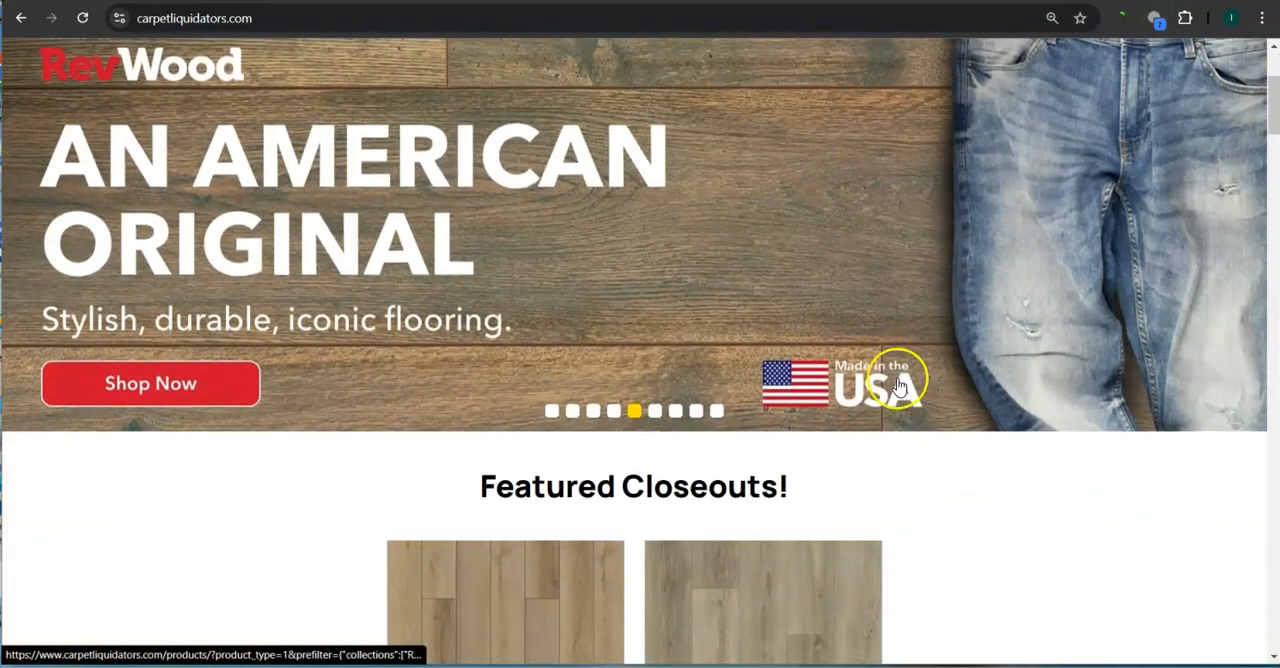
pyautogui.scroll(-5, 948, 255)
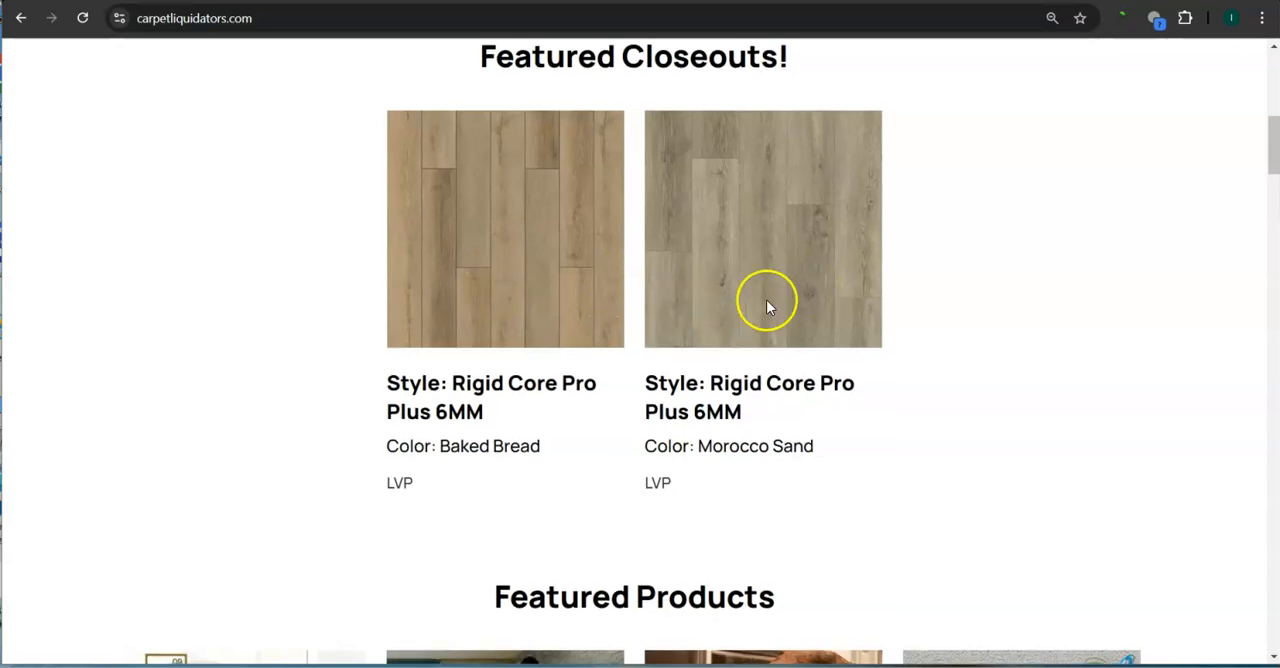
pyautogui.scroll(-6, 776, 295)
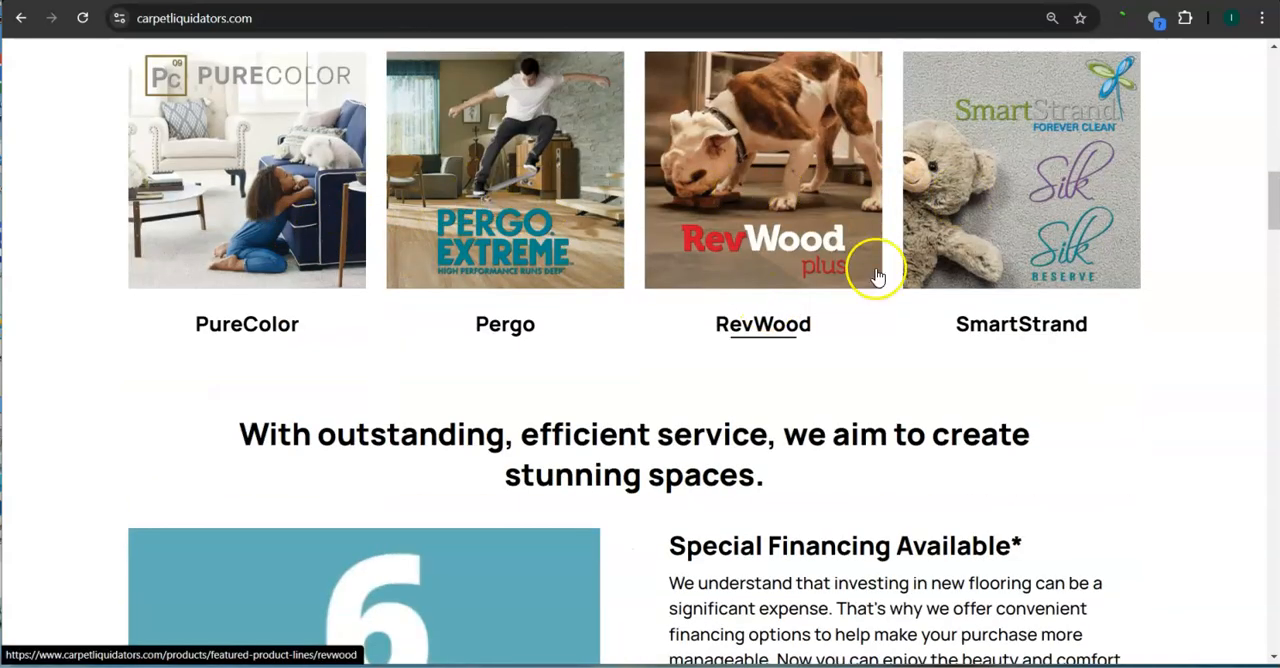
pyautogui.scroll(-6, 870, 270)
pyautogui.scroll(-4, 874, 270)
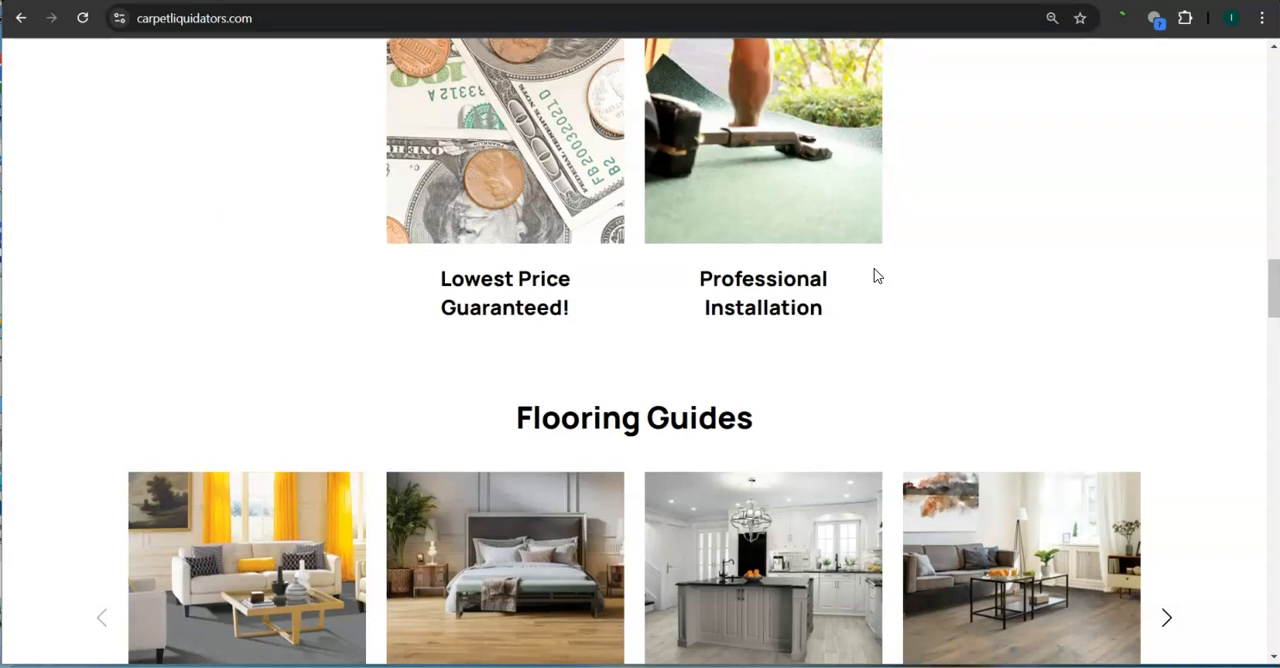
pyautogui.scroll(-5, 874, 272)
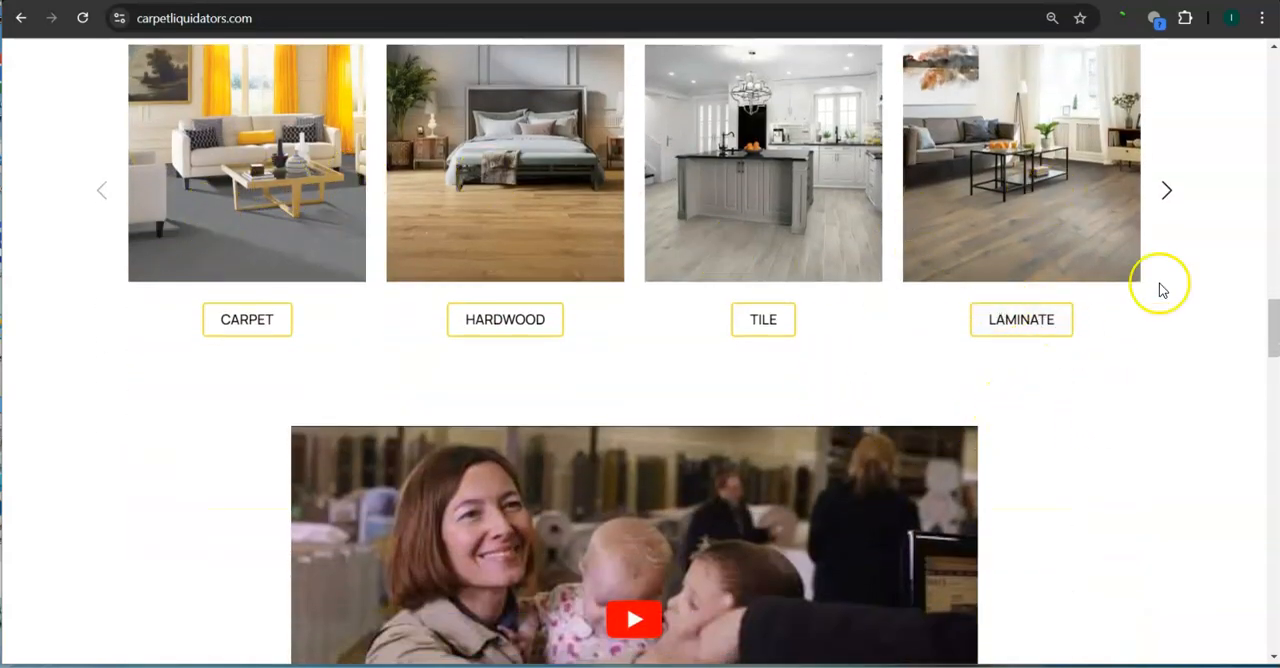
pyautogui.scroll(-4, 1127, 407)
pyautogui.scroll(-4, 1127, 407)
pyautogui.scroll(-5, 1127, 407)
pyautogui.scroll(-5, 1127, 407)
pyautogui.scroll(-5, 1127, 407)
pyautogui.scroll(-5, 1127, 407)
pyautogui.scroll(-5, 1131, 414)
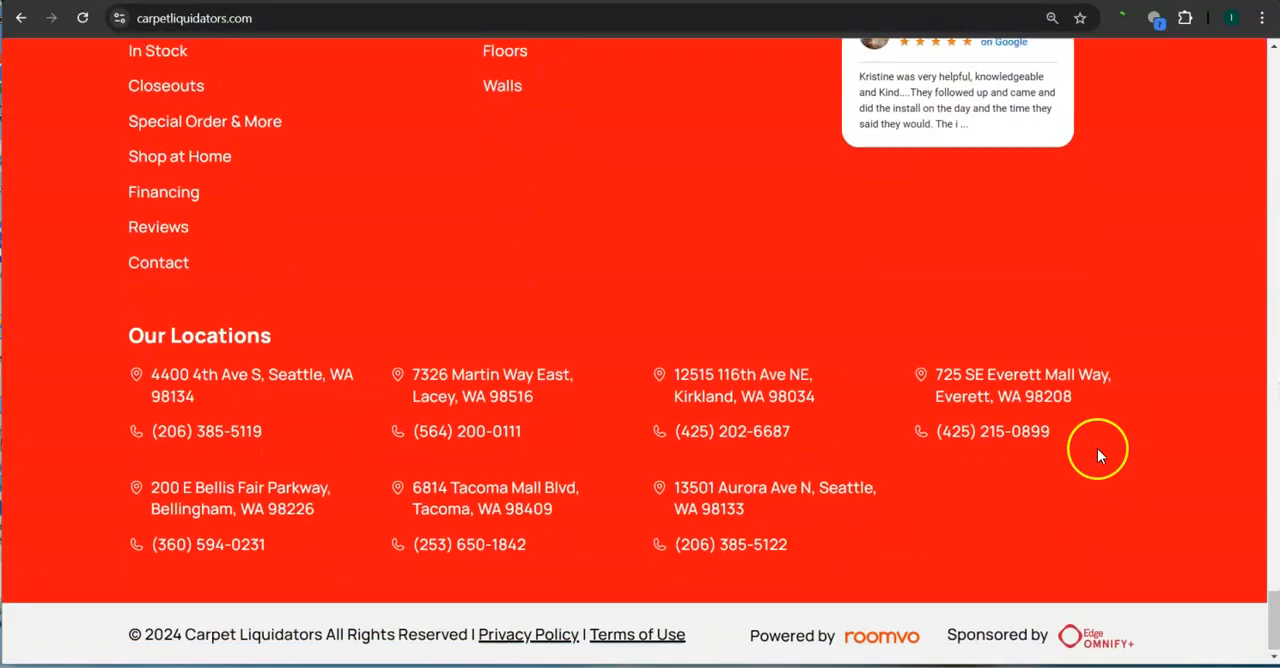
pyautogui.scroll(1, 1097, 448)
pyautogui.scroll(-1, 1070, 519)
pyautogui.scroll(1, 1086, 515)
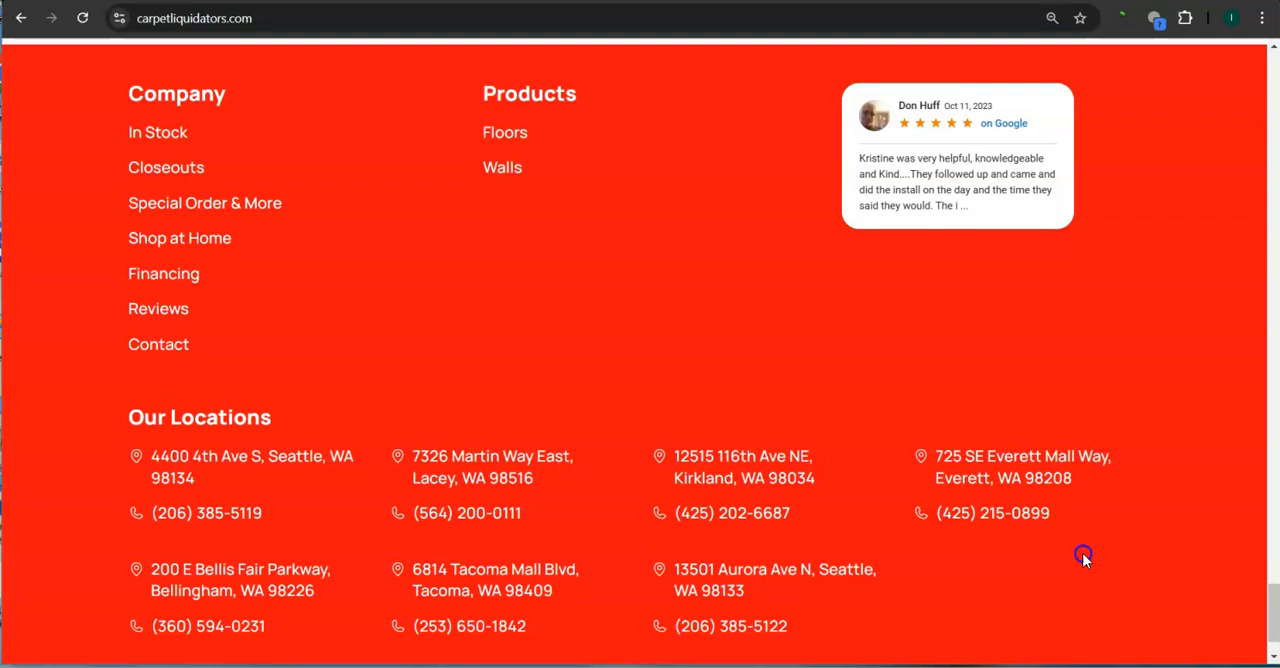
pyautogui.hotkey('ctrl', 'a')
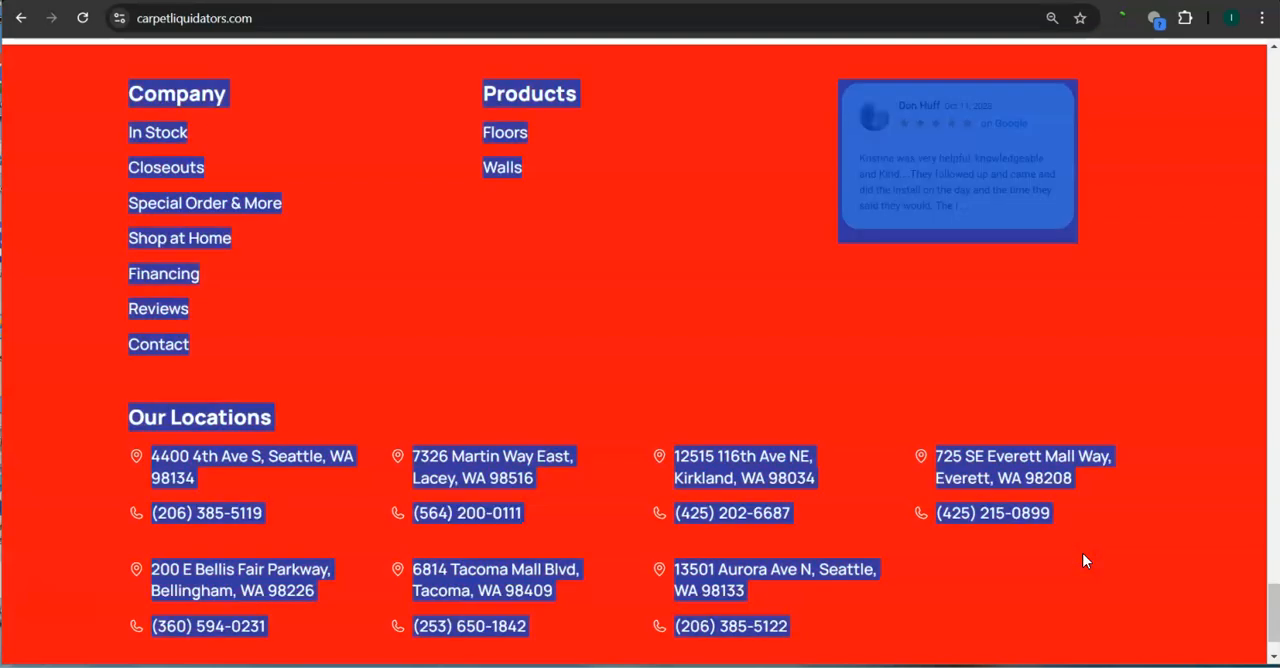
pyautogui.click(1084, 558)
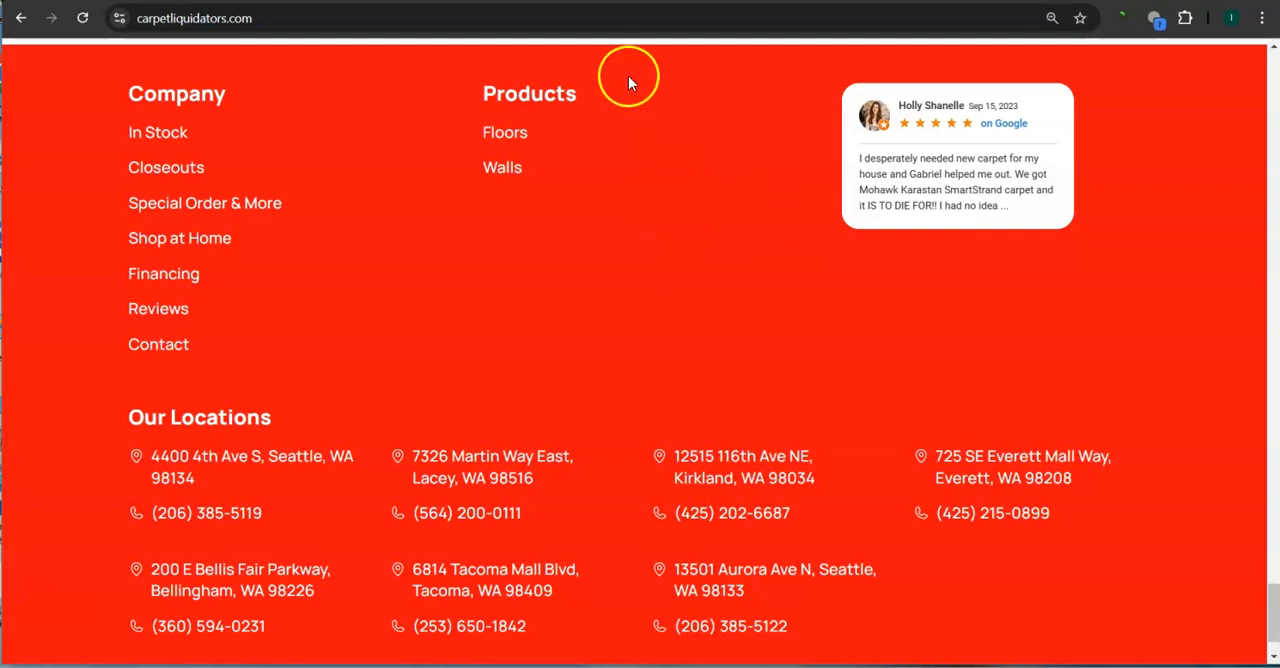
# Paste the page text into WordCounter and read the 614-word, 4,017-character count
pyautogui.hotkey('ctrl', 'Tab')
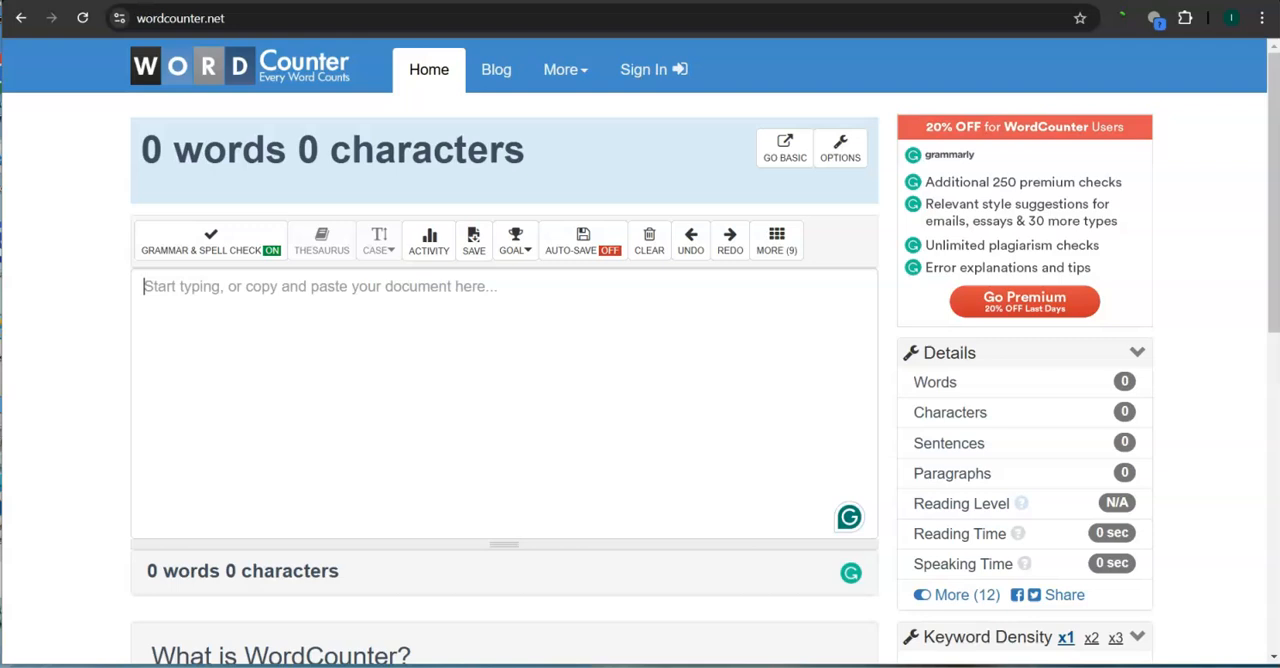
pyautogui.hotkey('ctrl', 'v')
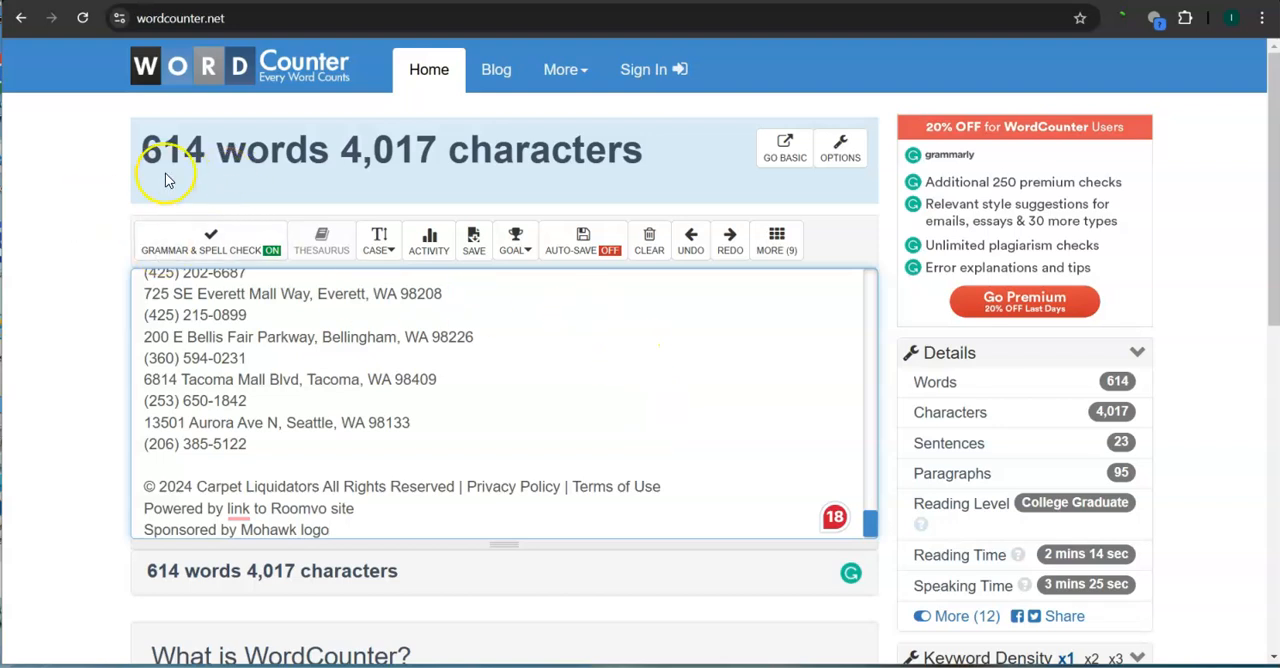
pyautogui.moveTo(148, 150); pyautogui.dragTo(200, 155)
pyautogui.click(205, 155)
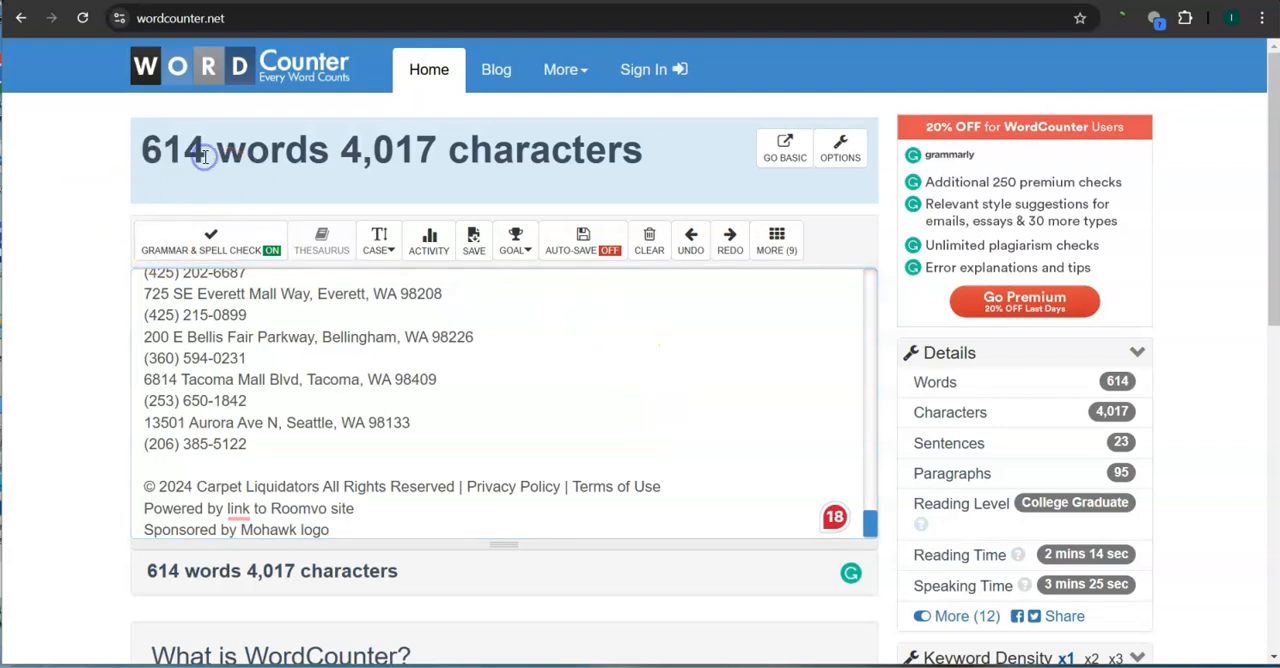
# Clear the WordCounter text box back to 0 words and return to the Carpet Liquidators site
pyautogui.click(652, 250)
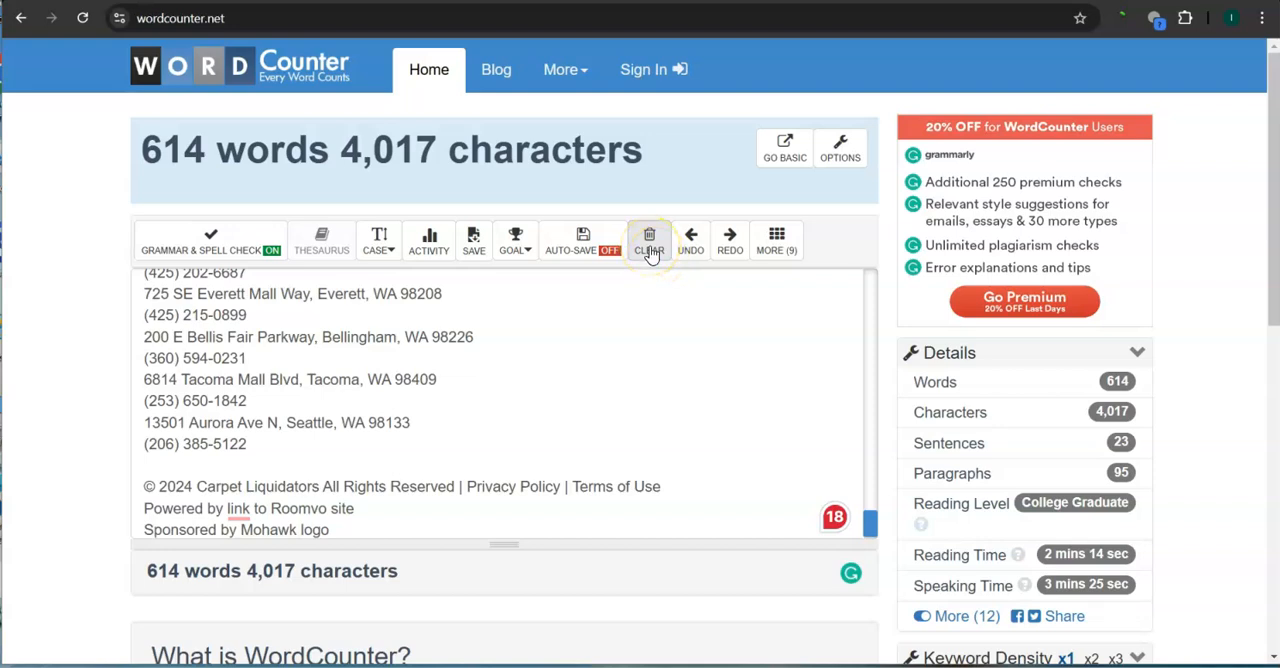
pyautogui.click(652, 250)
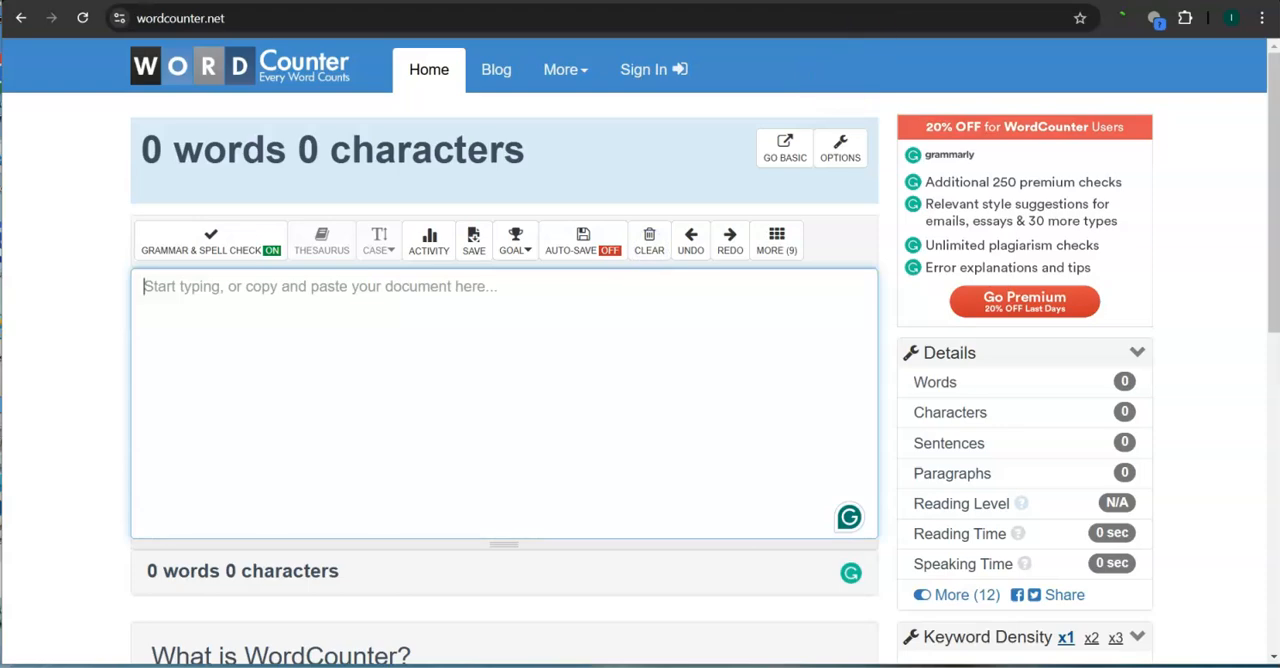
pyautogui.hotkey('ctrl', 'Tab')
pyautogui.scroll(10, 1133, 338)
pyautogui.scroll(8, 1133, 338)
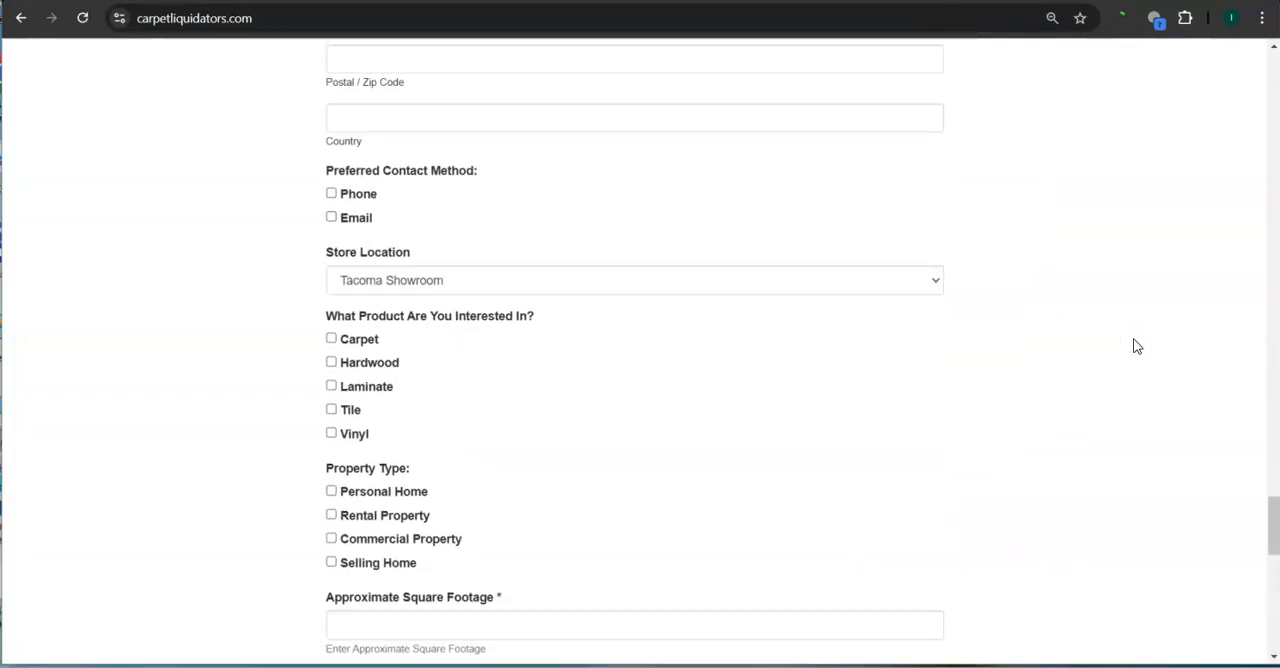
pyautogui.scroll(5, 1136, 346)
pyautogui.scroll(5, 1136, 346)
pyautogui.scroll(5, 1136, 346)
pyautogui.scroll(2, 1136, 346)
pyautogui.scroll(5, 1138, 345)
pyautogui.scroll(5, 1138, 345)
pyautogui.scroll(4, 1138, 345)
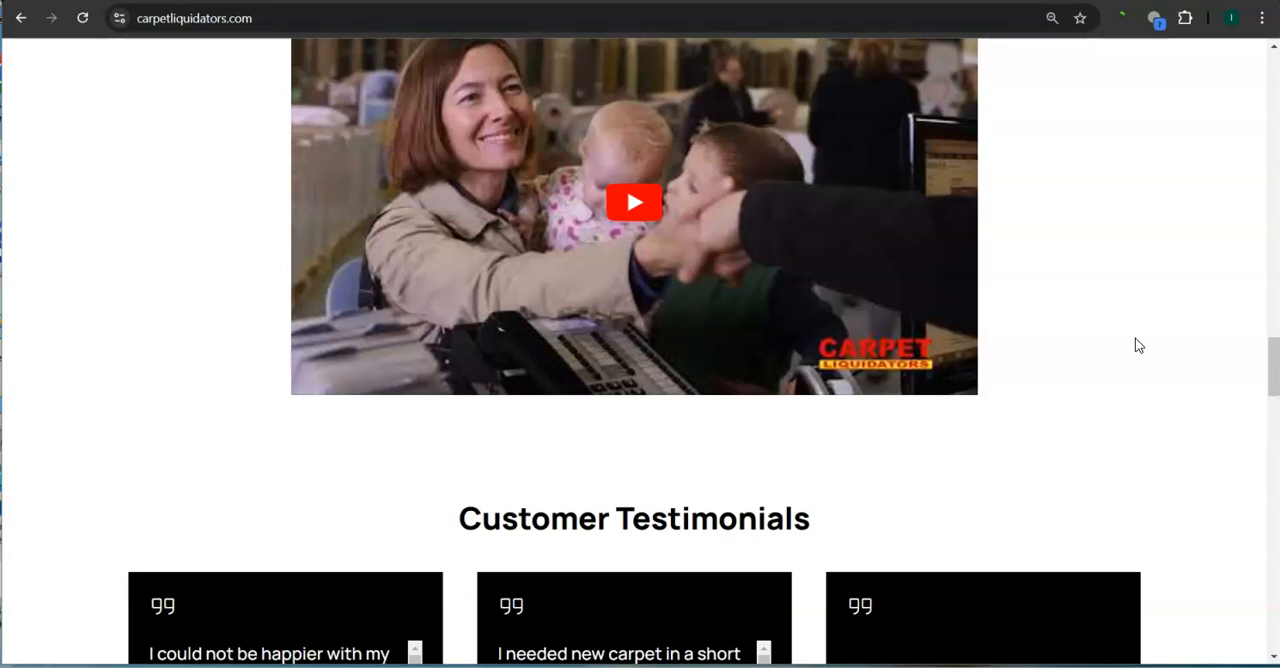
pyautogui.scroll(3, 1138, 345)
pyautogui.scroll(3, 1138, 345)
pyautogui.scroll(2, 1138, 345)
pyautogui.scroll(2, 1138, 345)
pyautogui.scroll(3, 1138, 345)
pyautogui.scroll(3, 1138, 345)
pyautogui.scroll(3, 1138, 345)
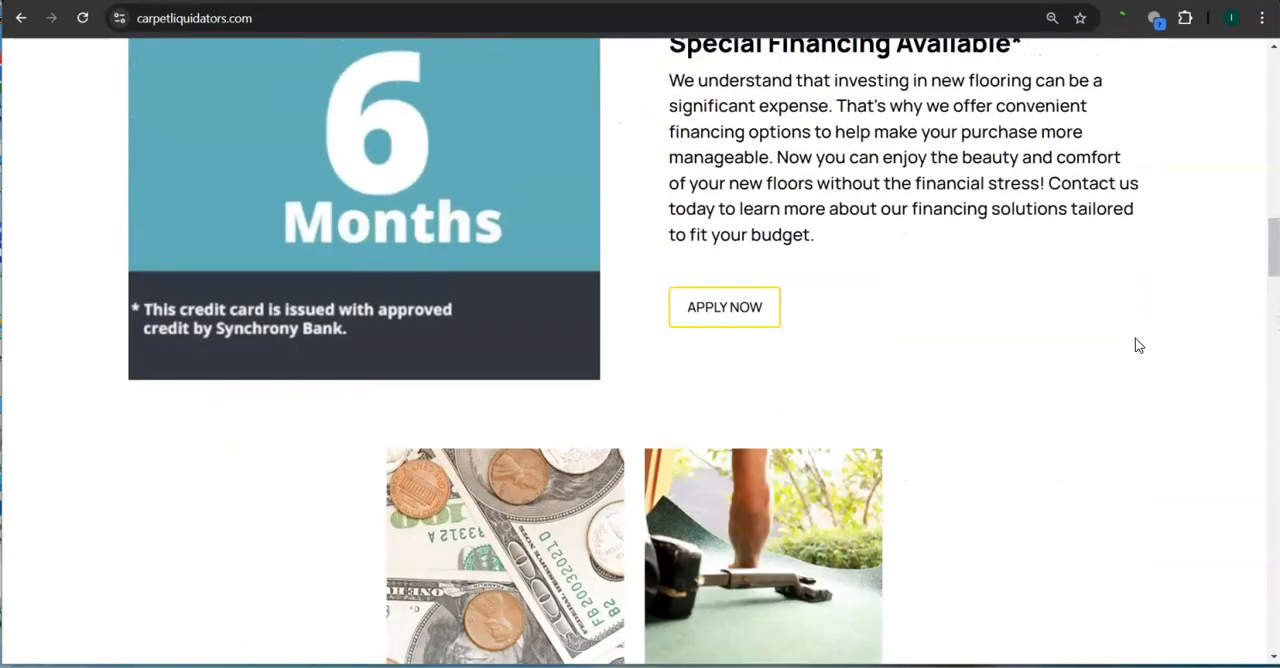
pyautogui.scroll(2, 1138, 345)
pyautogui.scroll(2, 1138, 345)
pyautogui.scroll(3, 1138, 345)
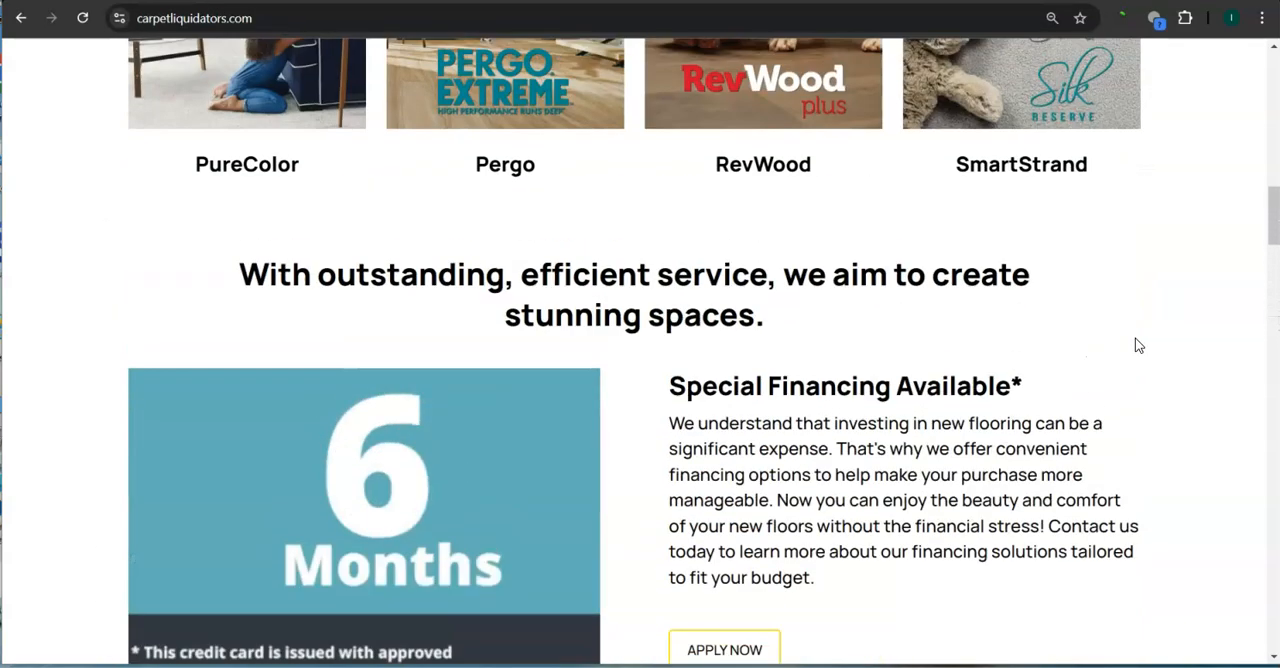
pyautogui.scroll(3, 1138, 345)
pyautogui.scroll(3, 1138, 345)
pyautogui.scroll(3, 1138, 345)
pyautogui.scroll(3, 1138, 345)
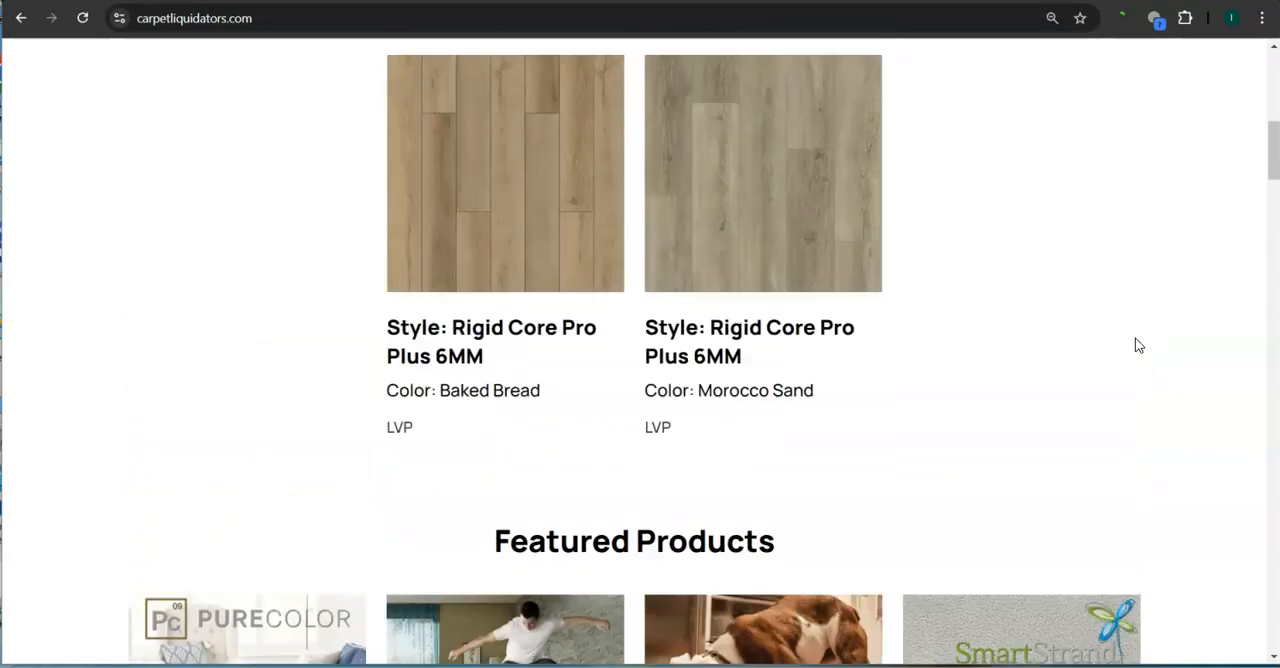
pyautogui.scroll(3, 1138, 345)
pyautogui.scroll(3, 1138, 345)
pyautogui.scroll(2, 1138, 345)
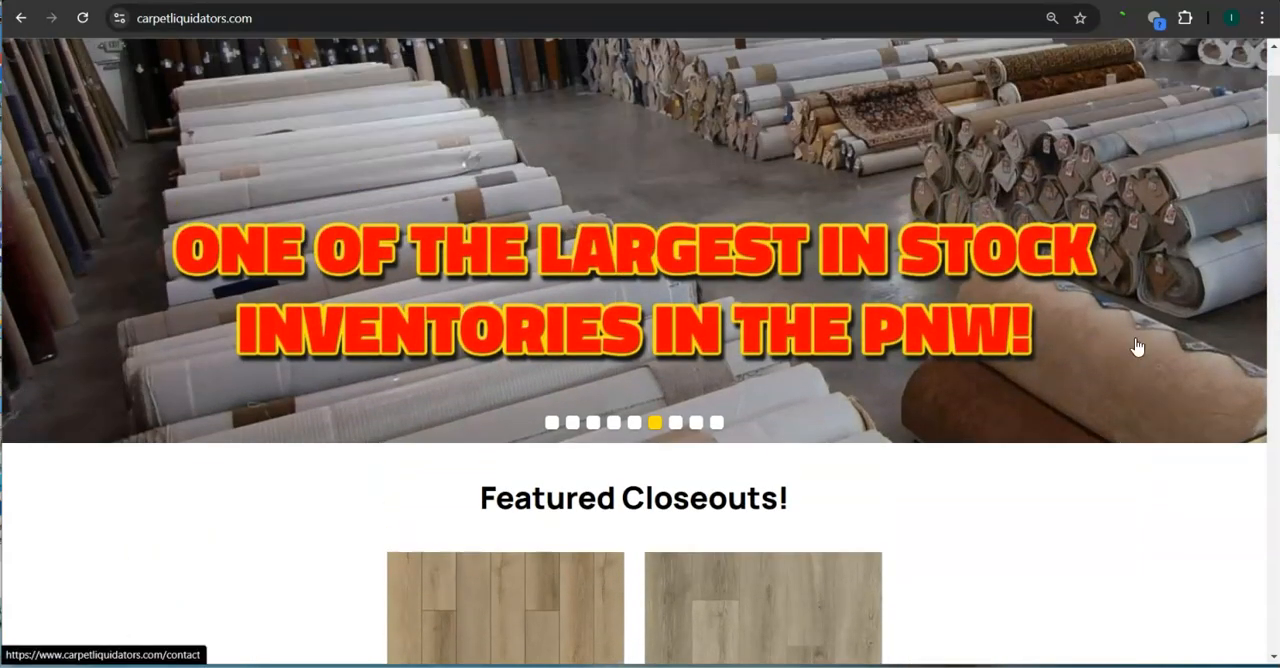
pyautogui.scroll(3, 1138, 345)
pyautogui.scroll(3, 1138, 345)
pyautogui.scroll(2, 1138, 345)
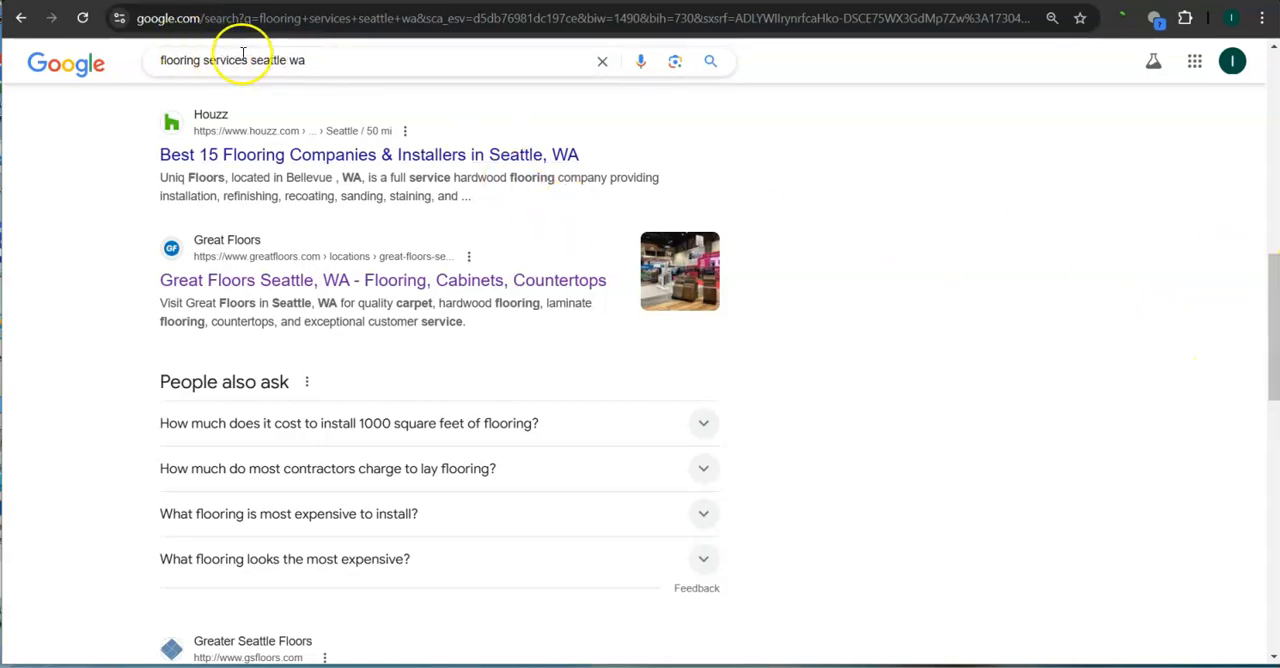
# Edit the Google query to 'flooring services seattle wa', highlighting its parts while reviewing
pyautogui.moveTo(247, 60); pyautogui.dragTo(160, 61)
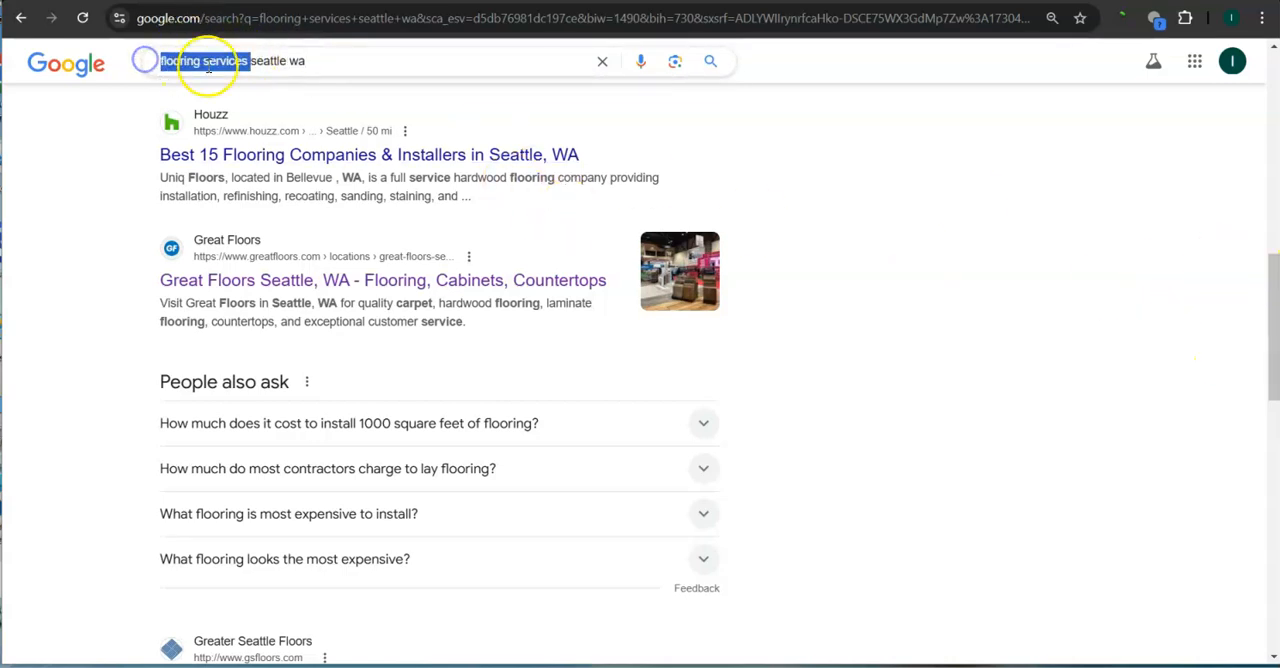
pyautogui.click(220, 60)
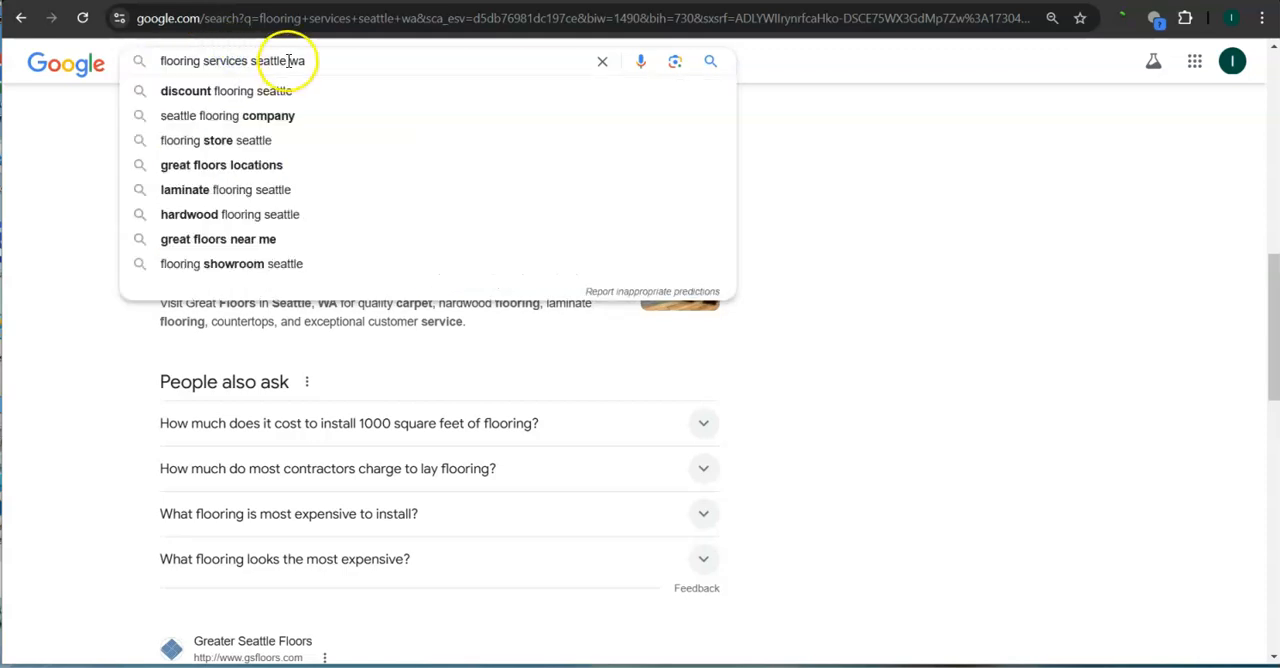
pyautogui.moveTo(305, 60); pyautogui.dragTo(250, 60)
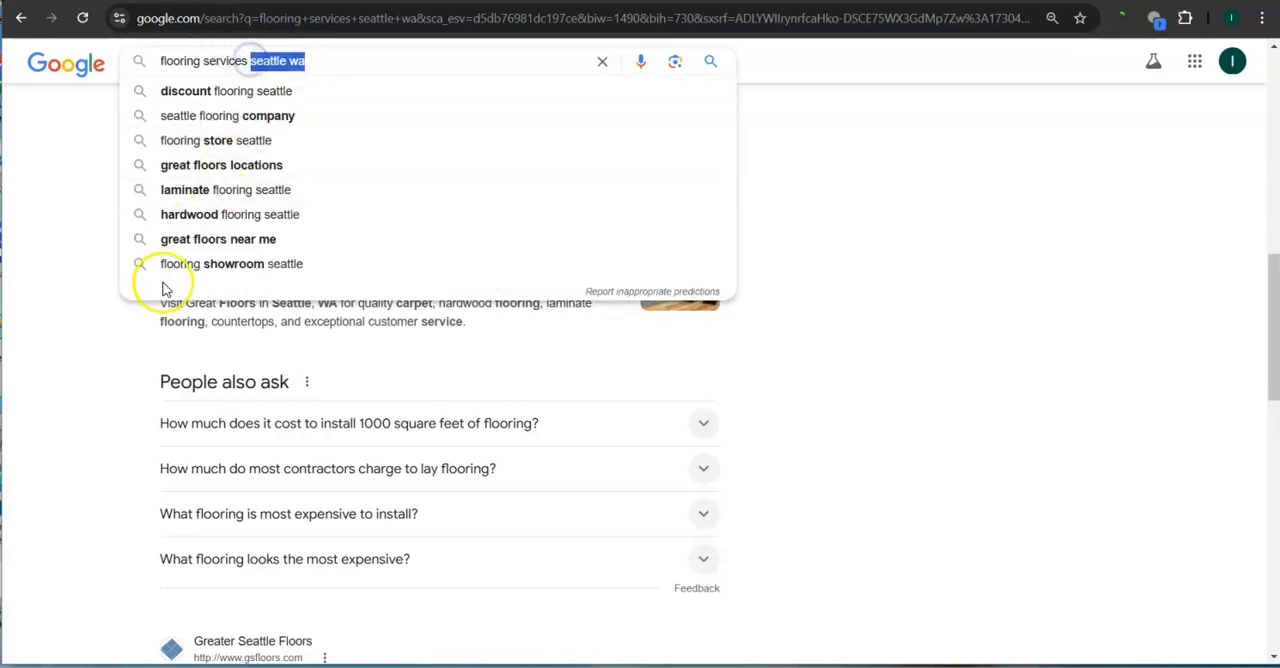
pyautogui.click(329, 60)
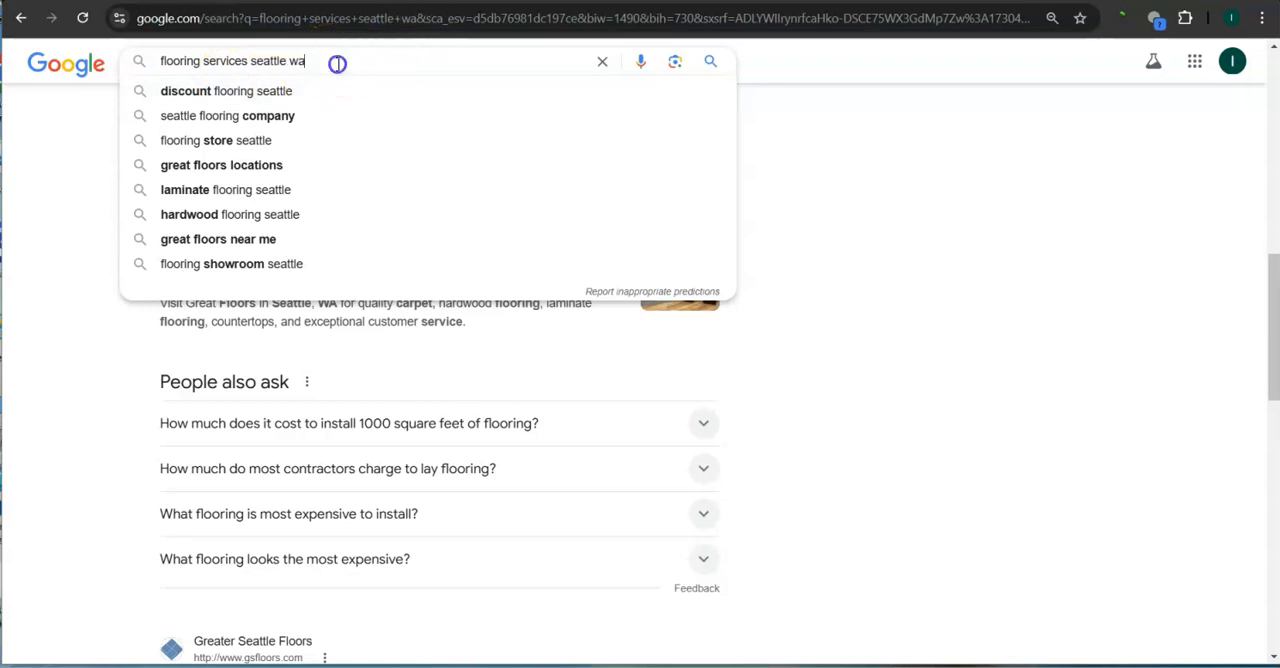
pyautogui.click(1250, 338)
pyautogui.moveTo(1273, 330); pyautogui.dragTo(1266, 180)
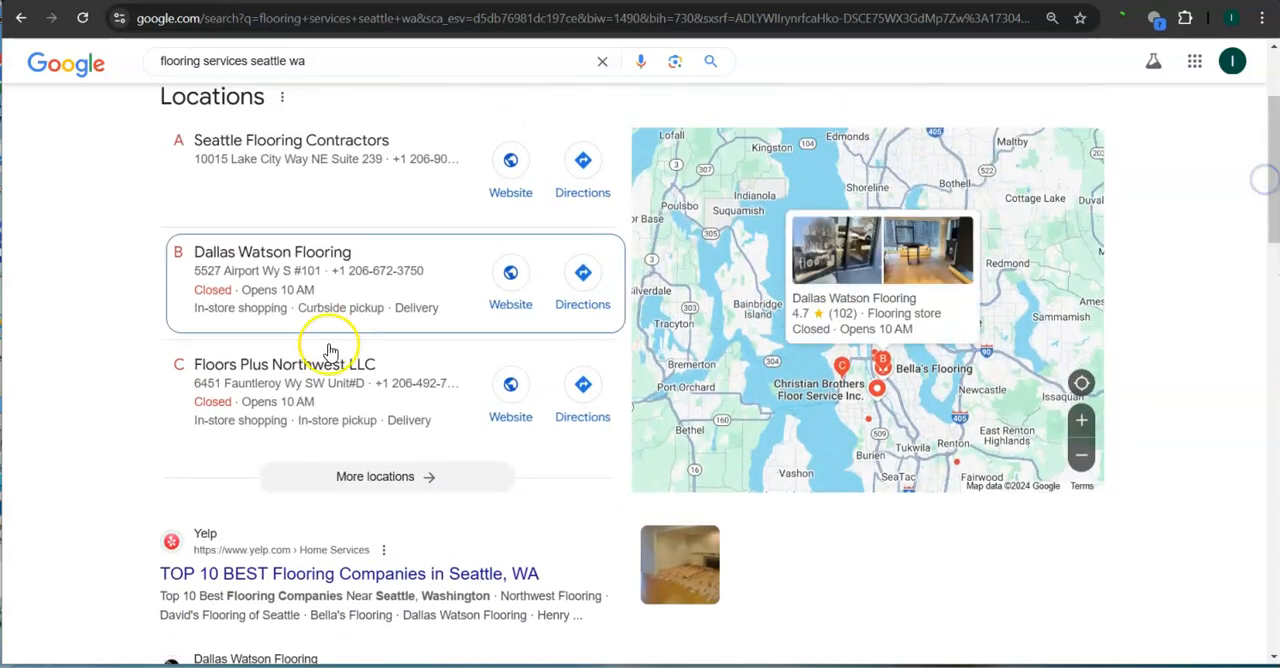
pyautogui.moveTo(170, 130); pyautogui.dragTo(345, 410)
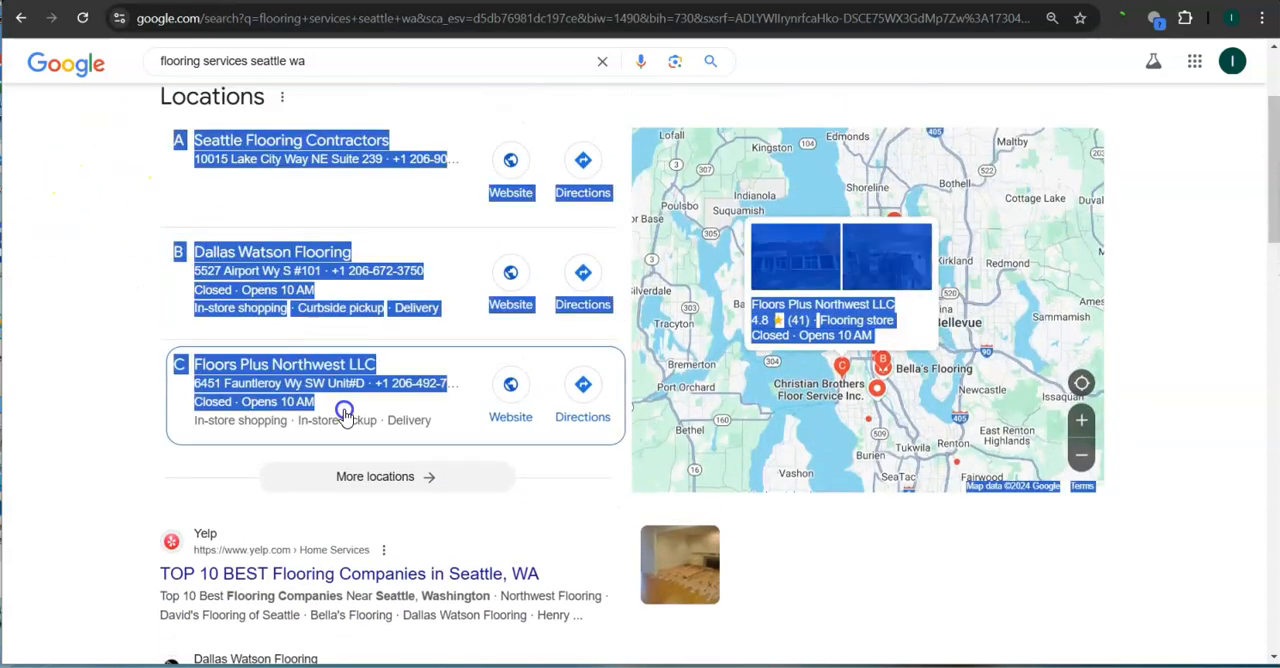
pyautogui.click(78, 308)
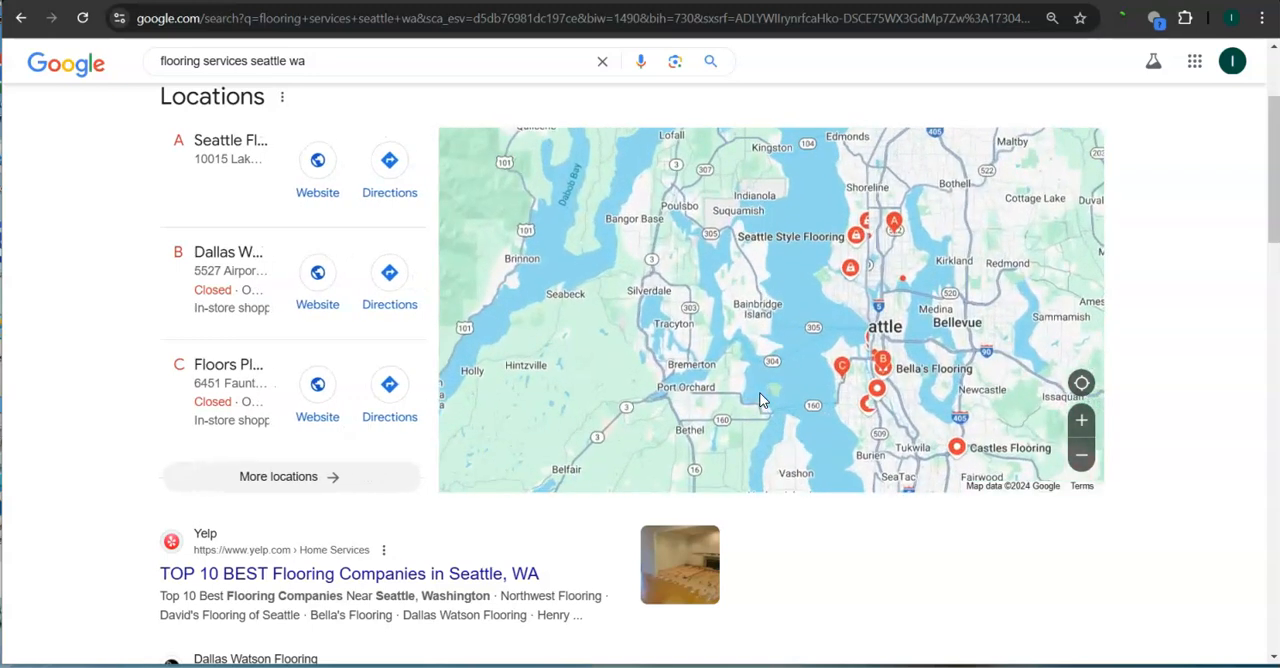
pyautogui.moveTo(810, 448); pyautogui.dragTo(728, 425)
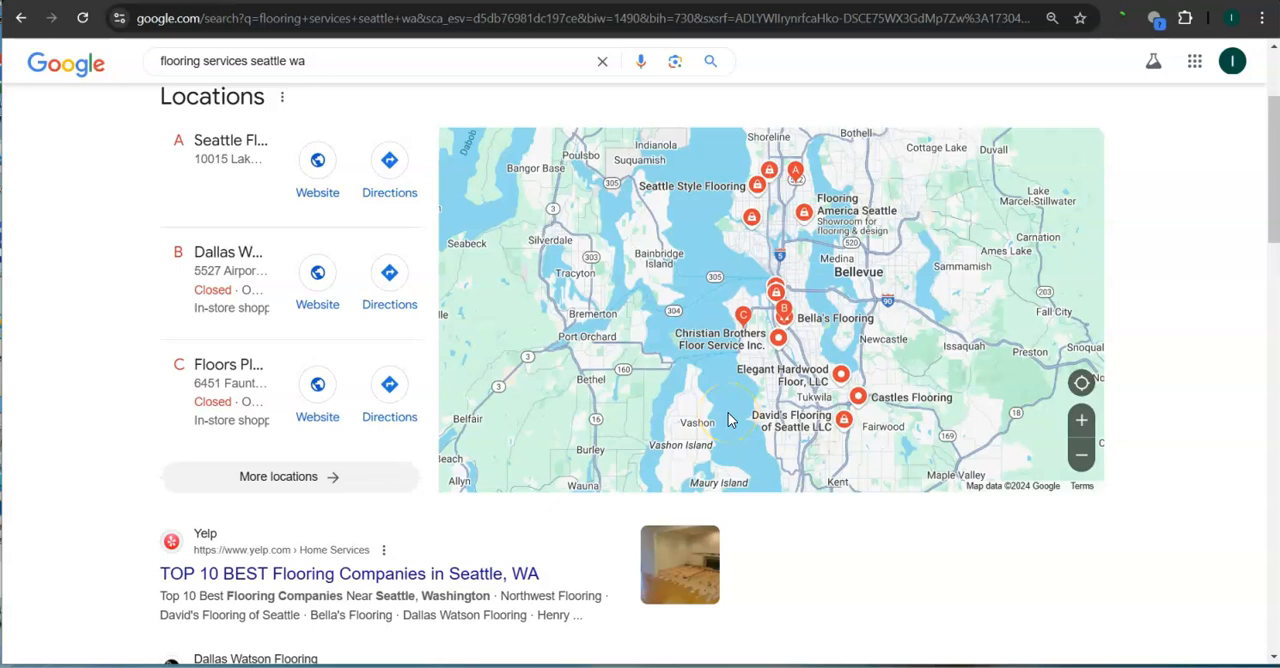
pyautogui.scroll(1, 728, 418)
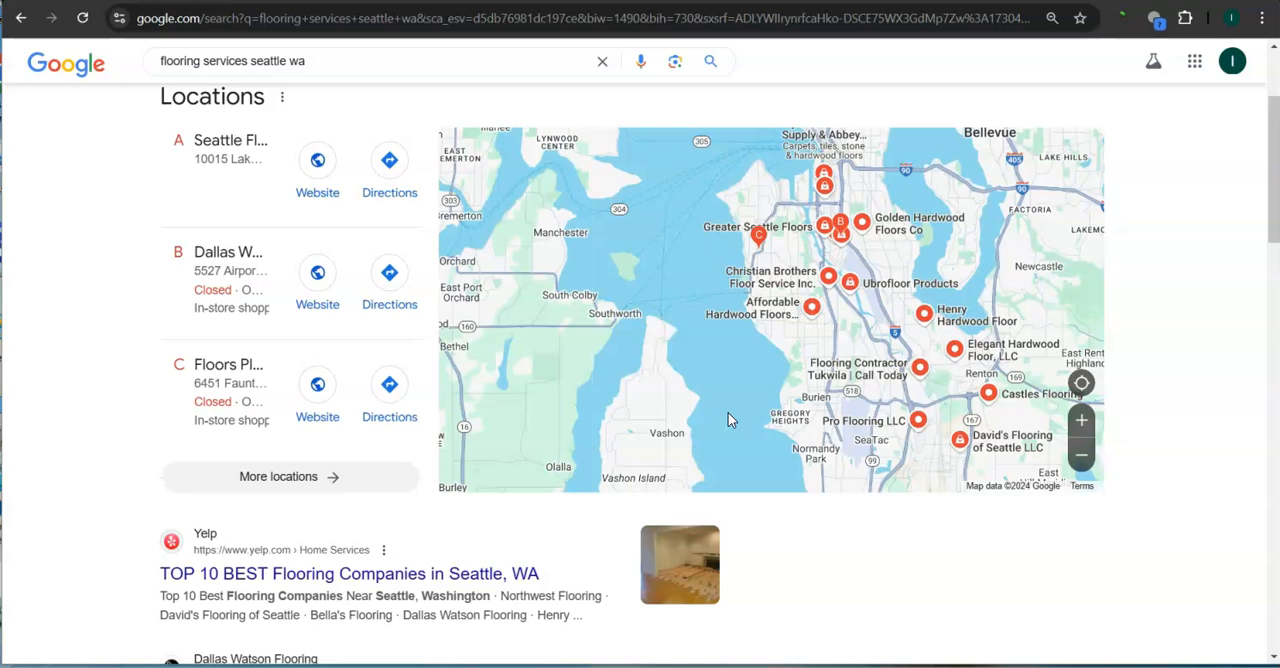
pyautogui.click(280, 280)
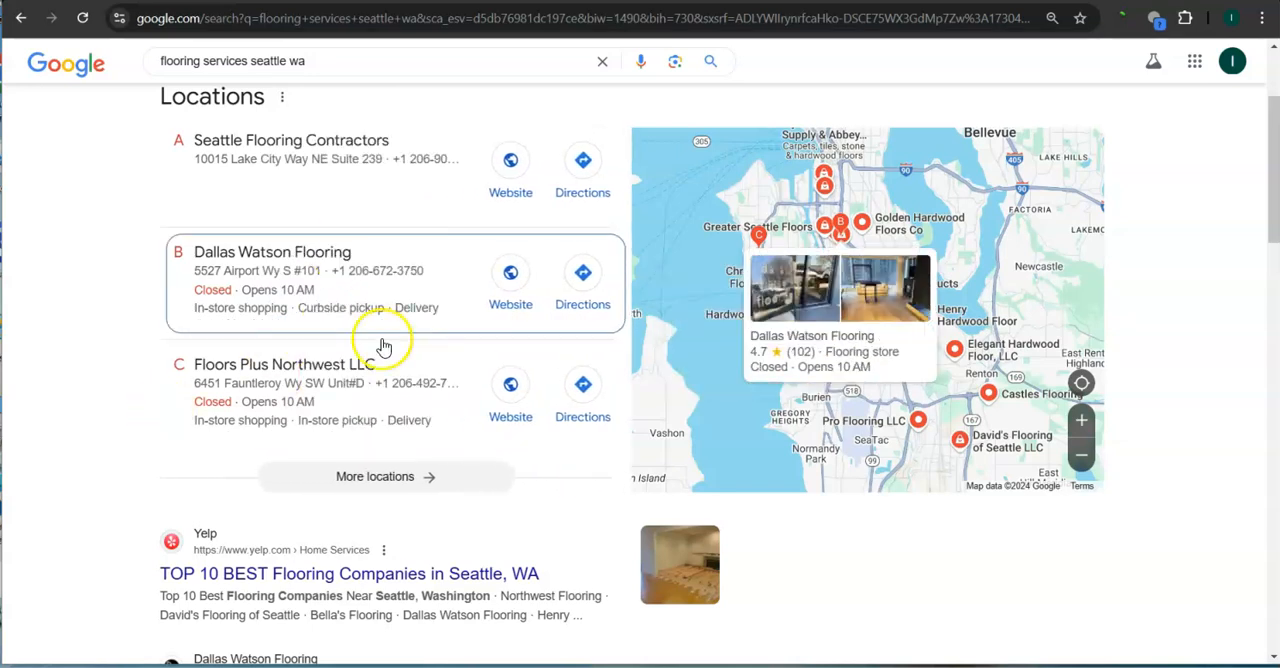
pyautogui.click(400, 417)
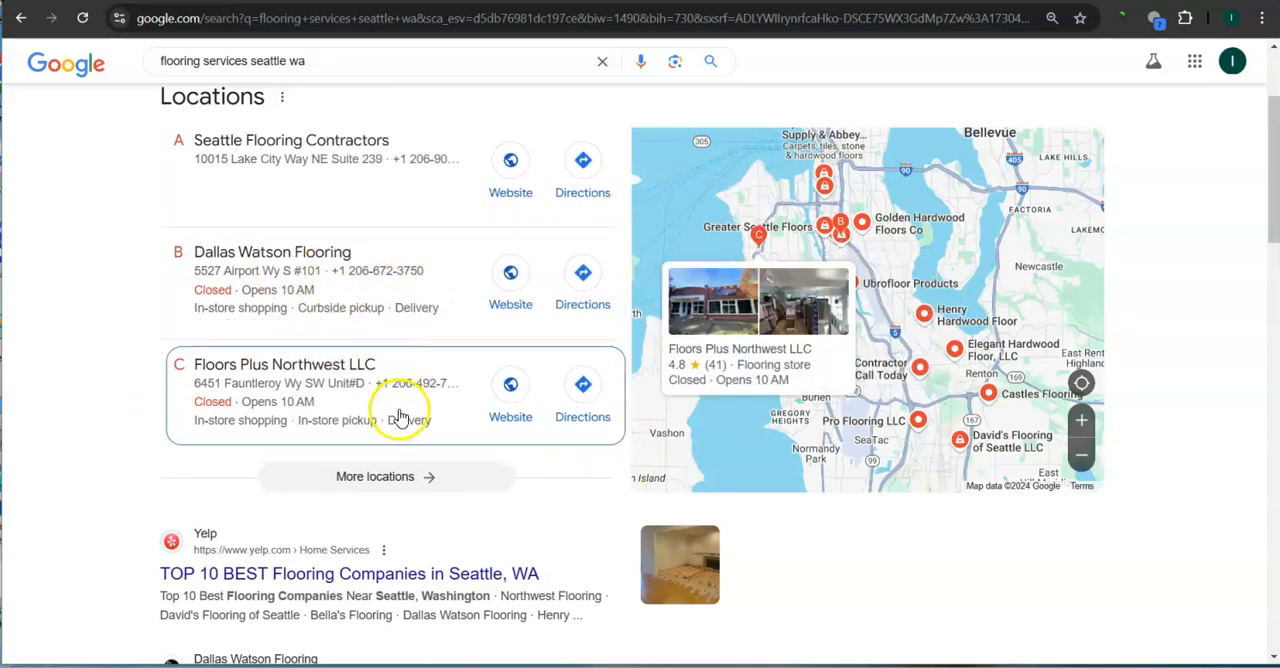
pyautogui.click(585, 300)
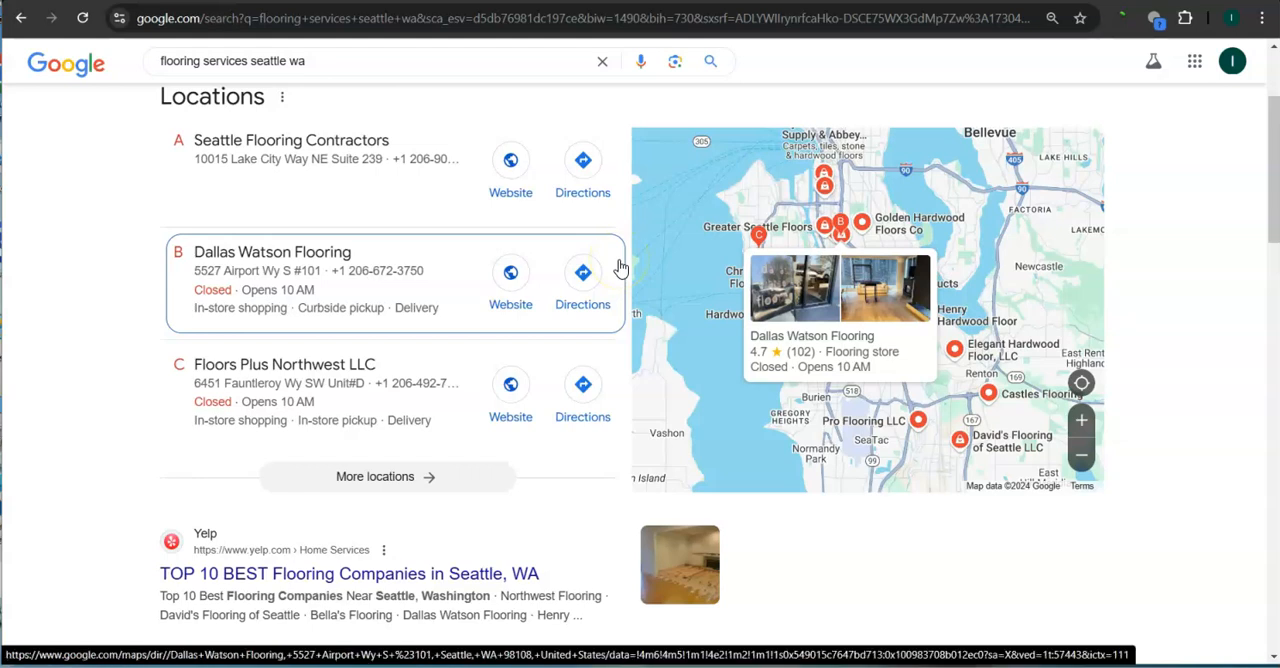
pyautogui.click(215, 165)
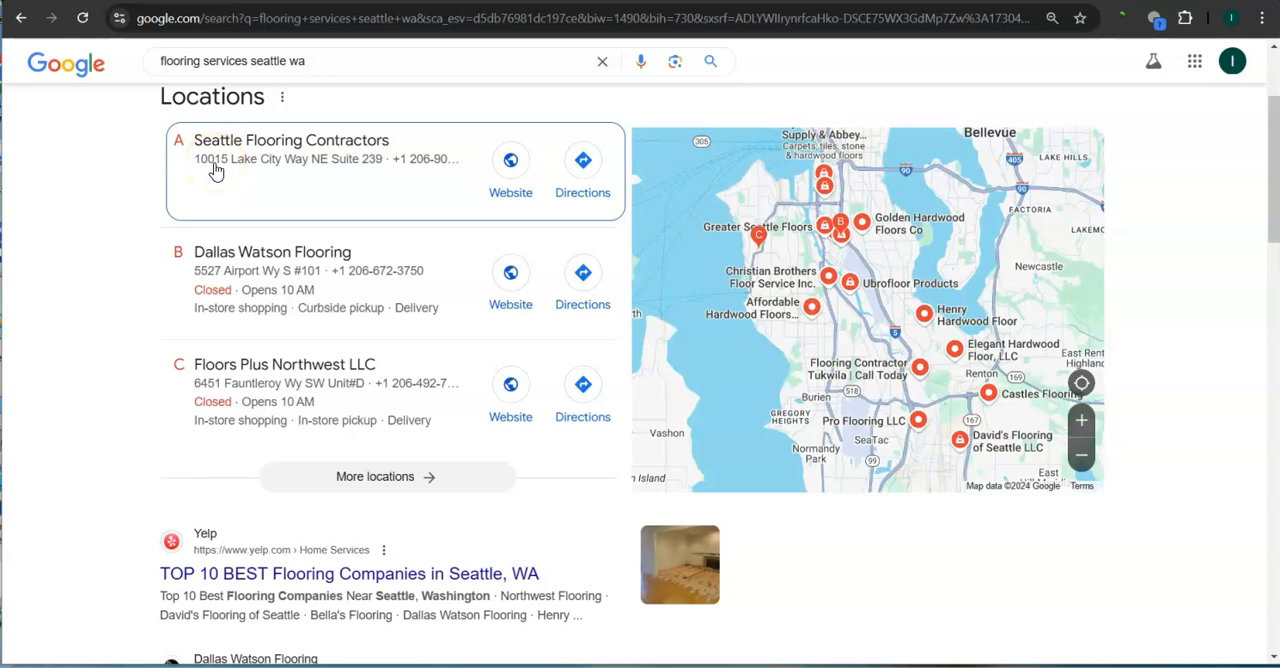
pyautogui.click(200, 252)
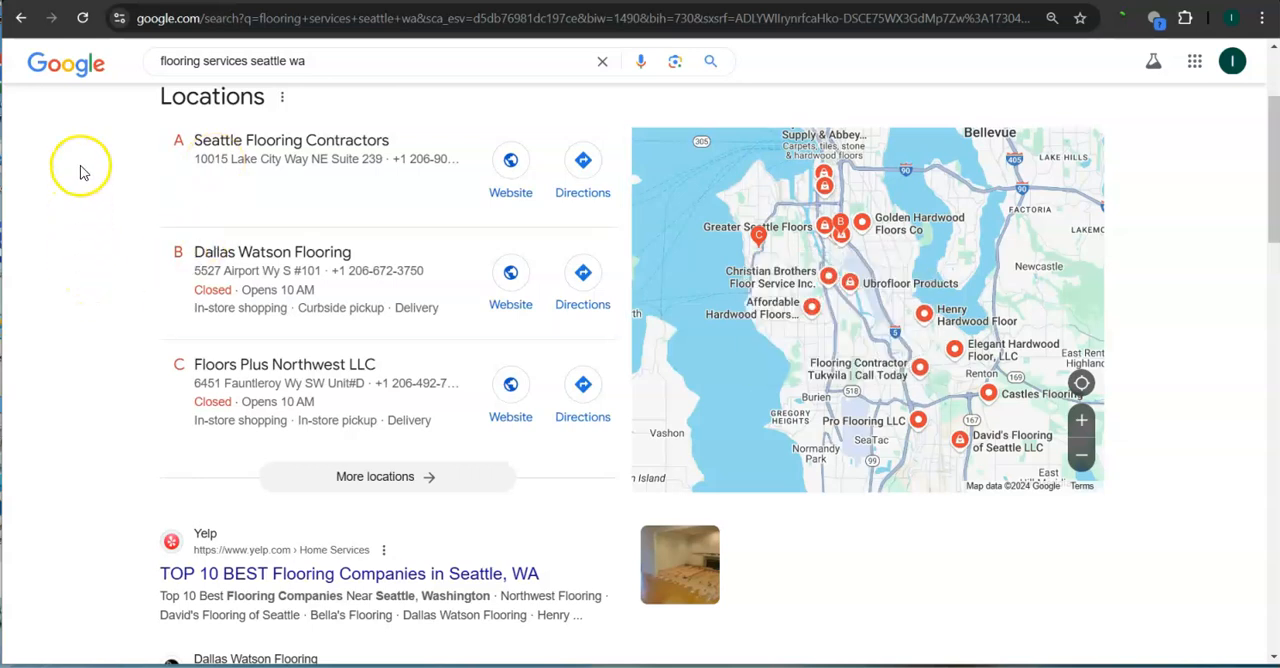
pyautogui.moveTo(85, 170)
pyautogui.mouseDown()
pyautogui.moveTo(192, 335)
pyautogui.moveTo(200, 420)
pyautogui.mouseUp()
pyautogui.click(100, 405)
pyautogui.scroll(-4, 100, 405)
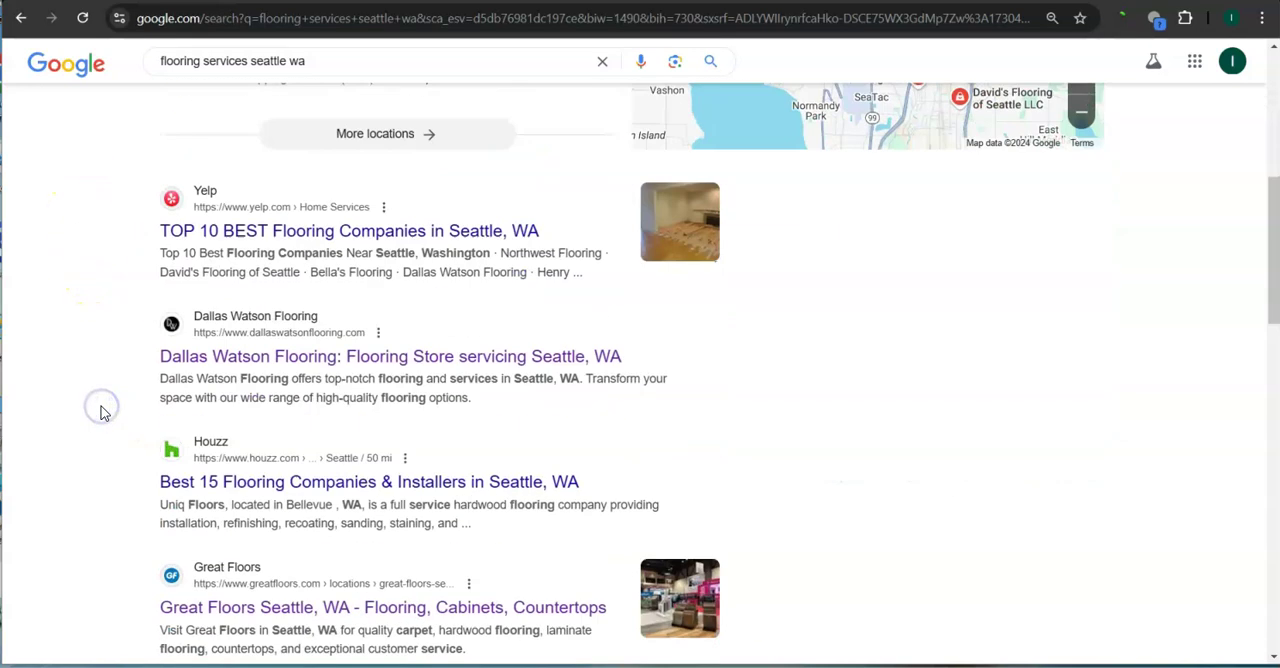
pyautogui.moveTo(85, 243); pyautogui.dragTo(200, 600)
pyautogui.scroll(-8, 200, 600)
# Open the 'Great Floors Seattle, WA' result from the Google search results
pyautogui.click(910, 472)
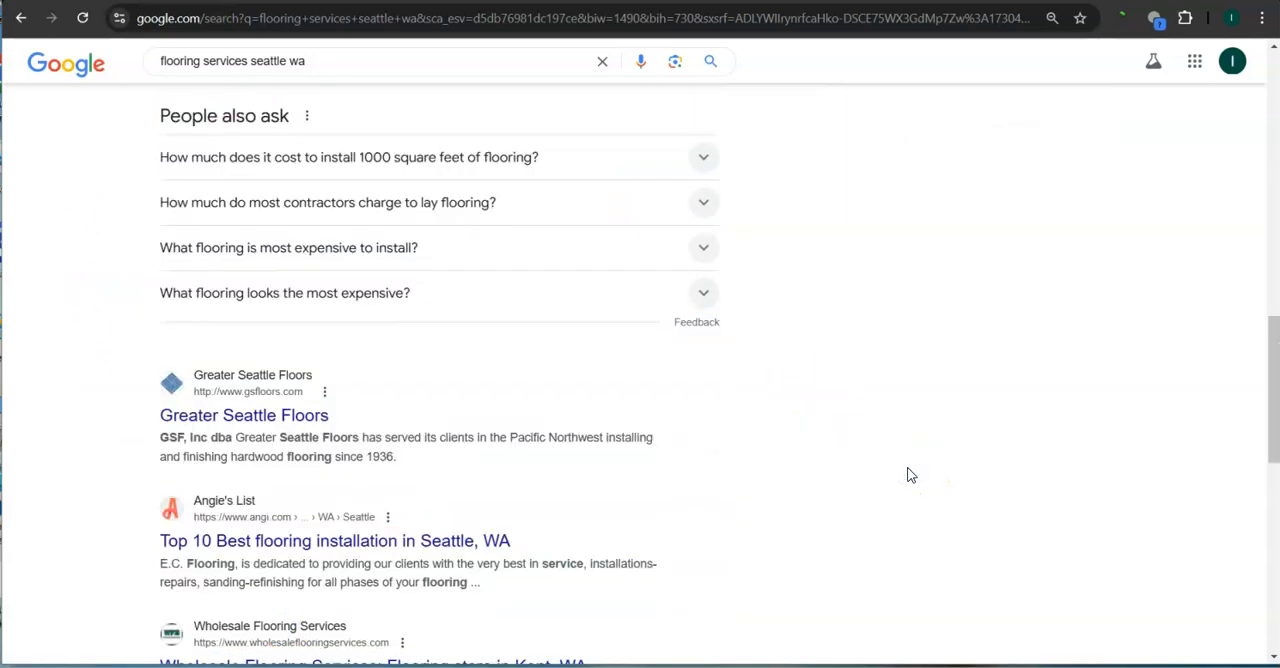
pyautogui.scroll(1, 910, 475)
pyautogui.scroll(1, 910, 475)
pyautogui.scroll(2, 910, 475)
pyautogui.scroll(1, 910, 475)
pyautogui.scroll(1, 910, 475)
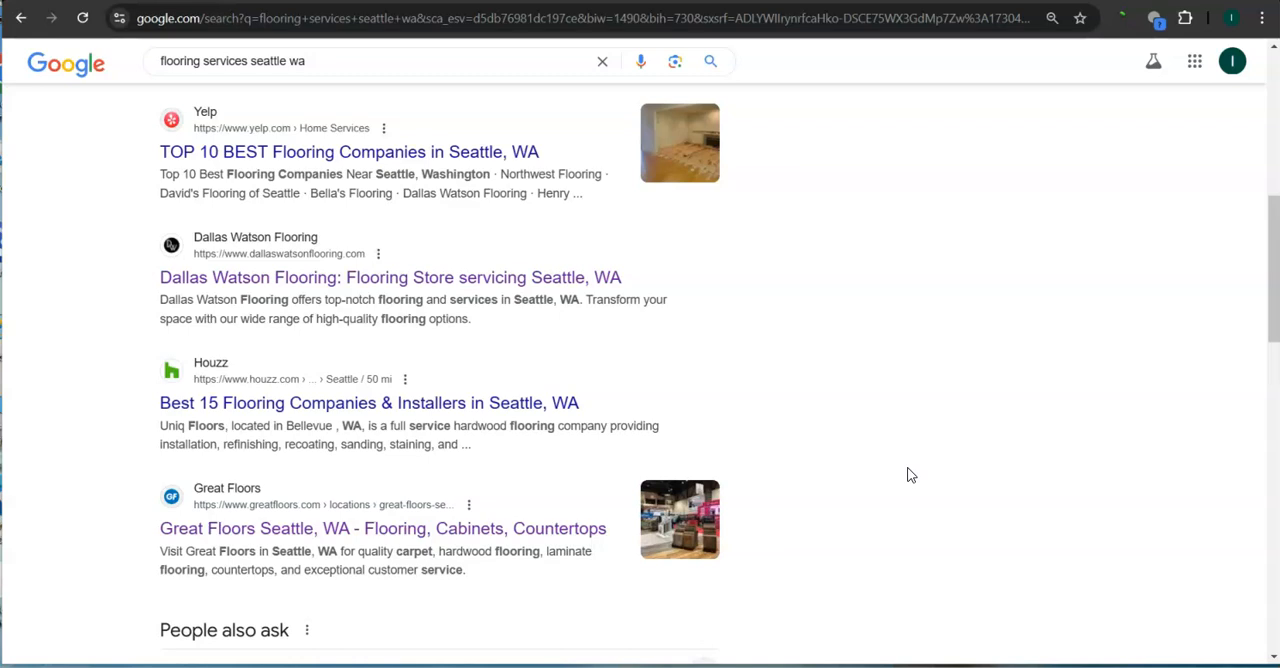
pyautogui.scroll(-1, 905, 280)
pyautogui.scroll(2, 905, 280)
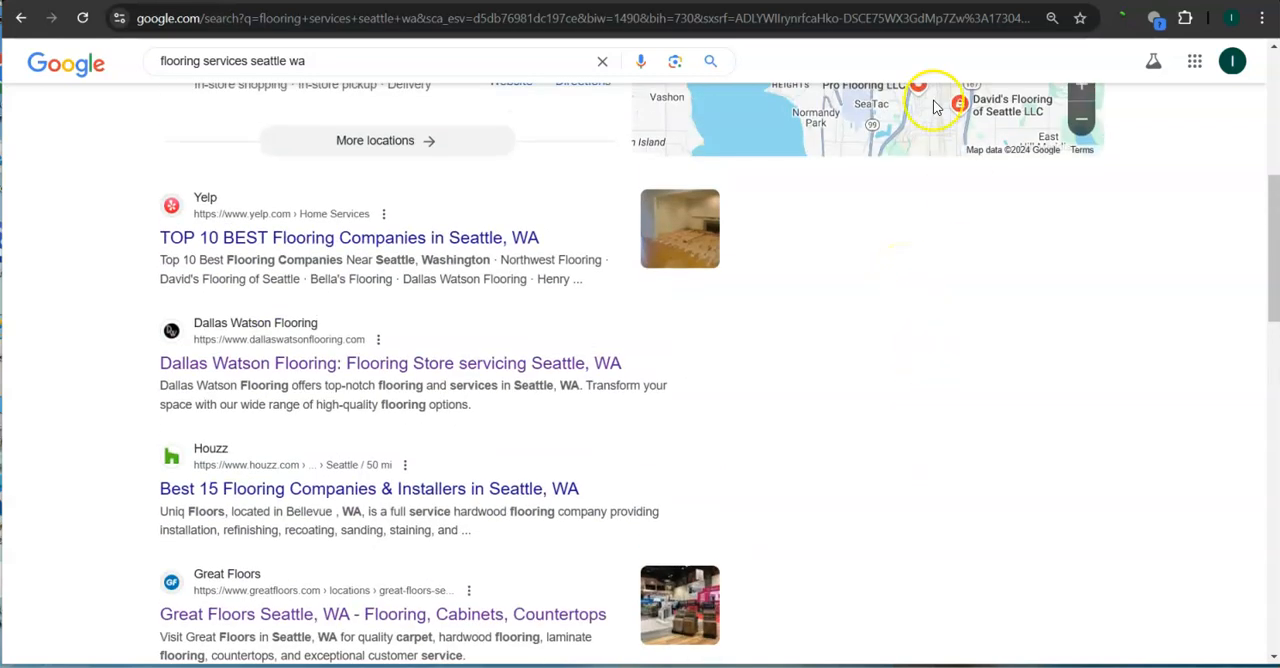
pyautogui.click(383, 613)
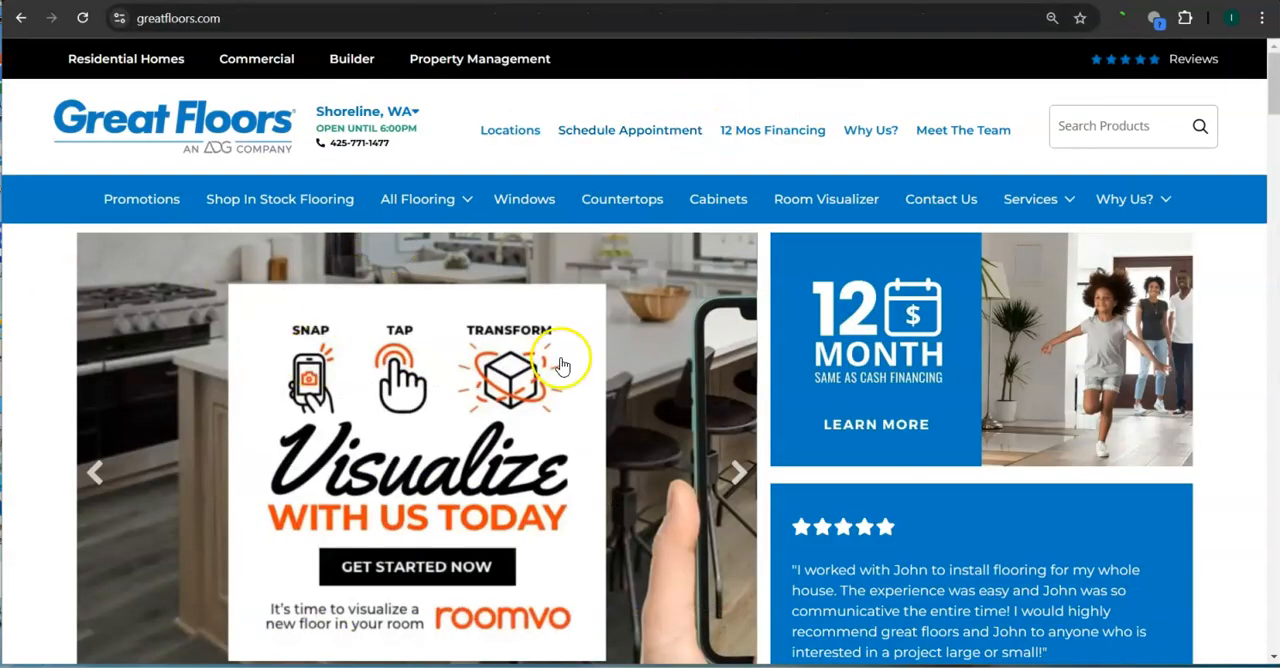
pyautogui.scroll(-1, 563, 365)
pyautogui.scroll(-2, 563, 365)
pyautogui.scroll(-3, 700, 380)
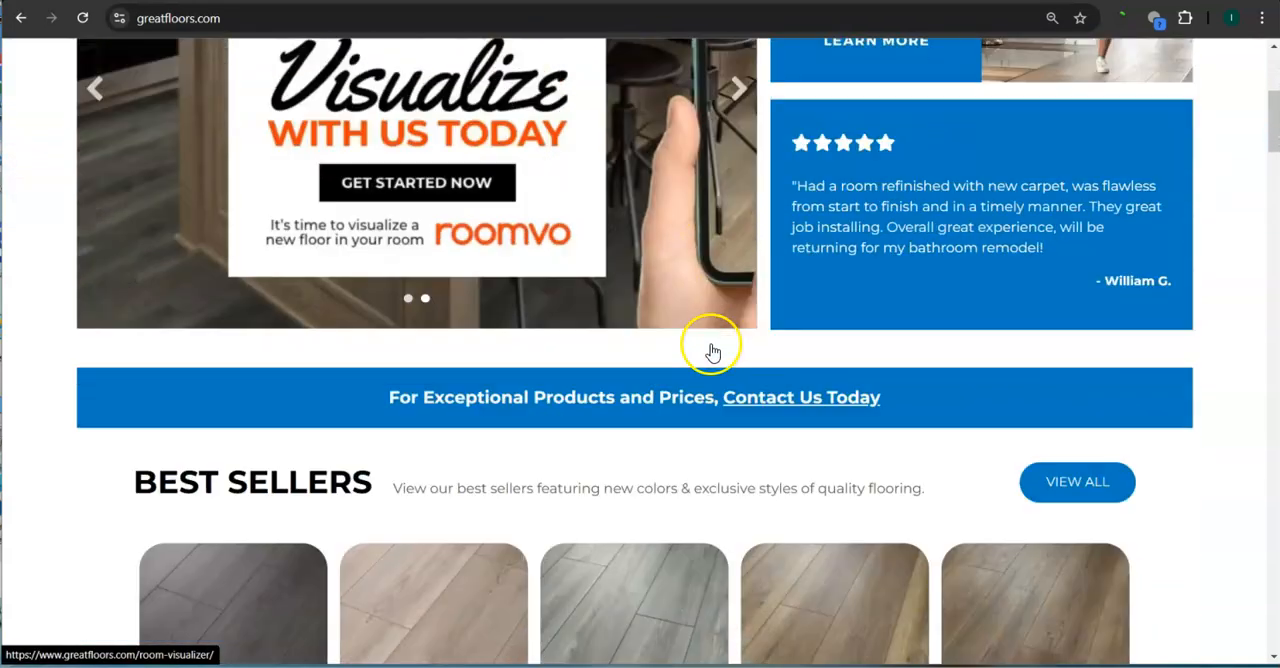
pyautogui.scroll(-4, 712, 350)
pyautogui.scroll(-2, 712, 350)
pyautogui.scroll(-3, 980, 470)
pyautogui.scroll(-3, 700, 380)
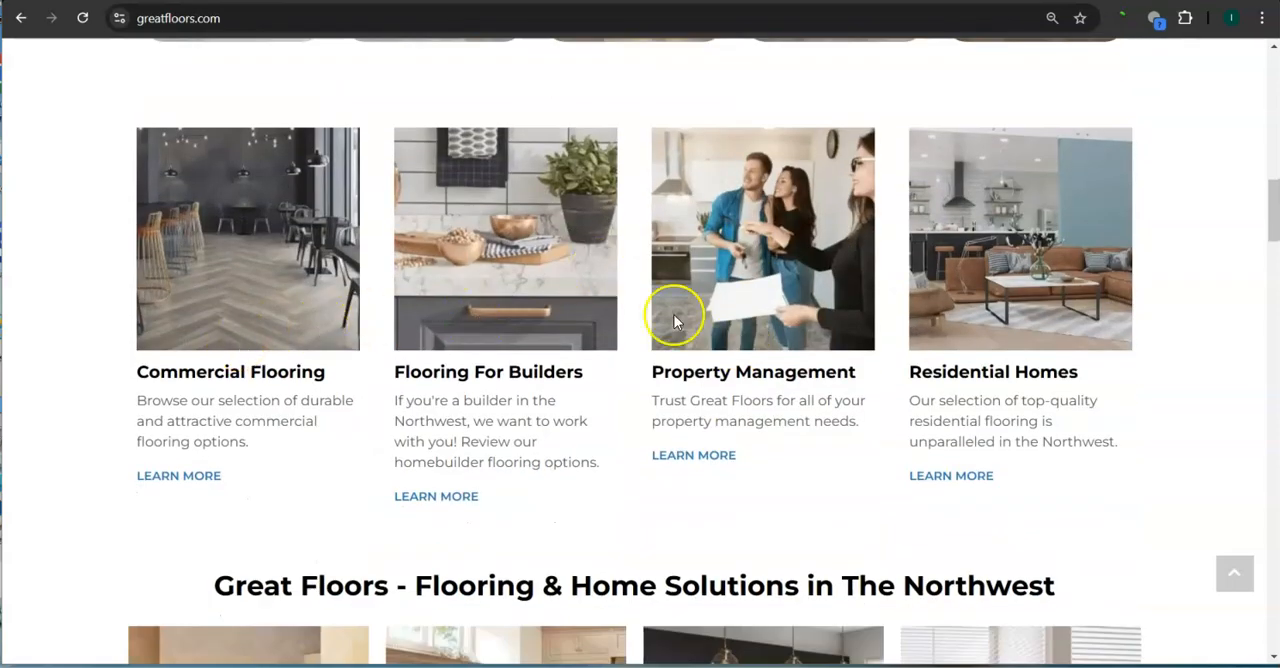
pyautogui.scroll(-1, 1017, 352)
pyautogui.scroll(-4, 1017, 352)
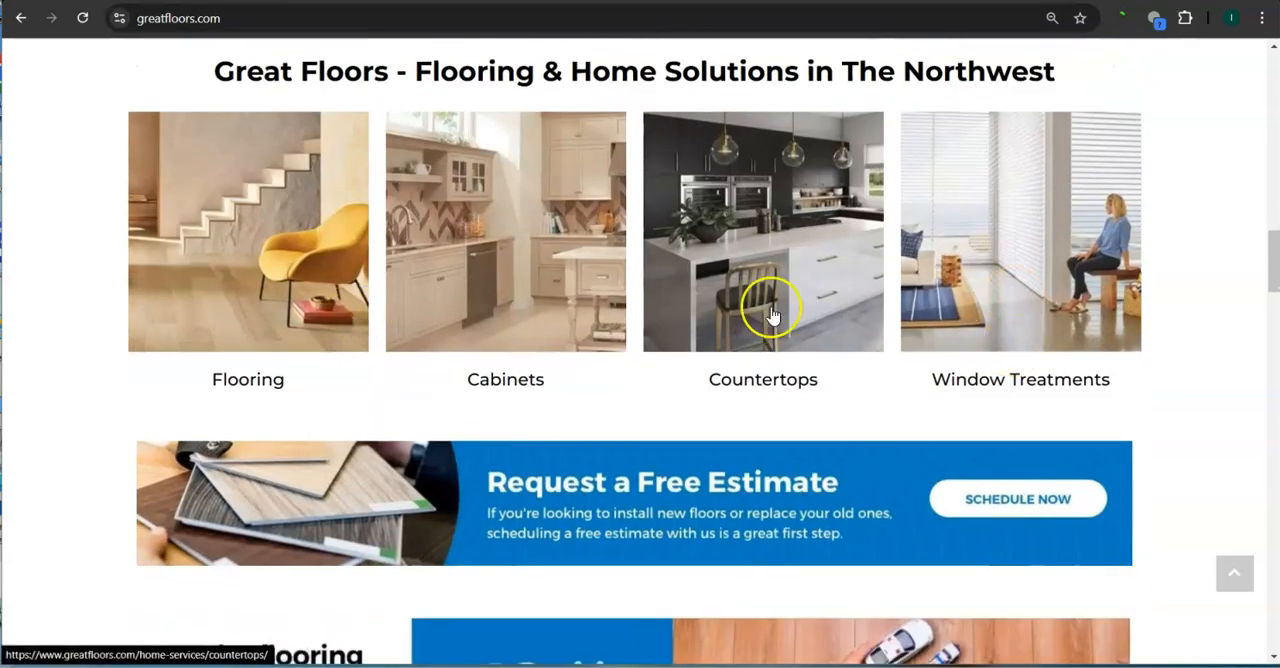
pyautogui.scroll(-5, 893, 343)
pyautogui.scroll(-3, 893, 343)
pyautogui.scroll(-5, 893, 343)
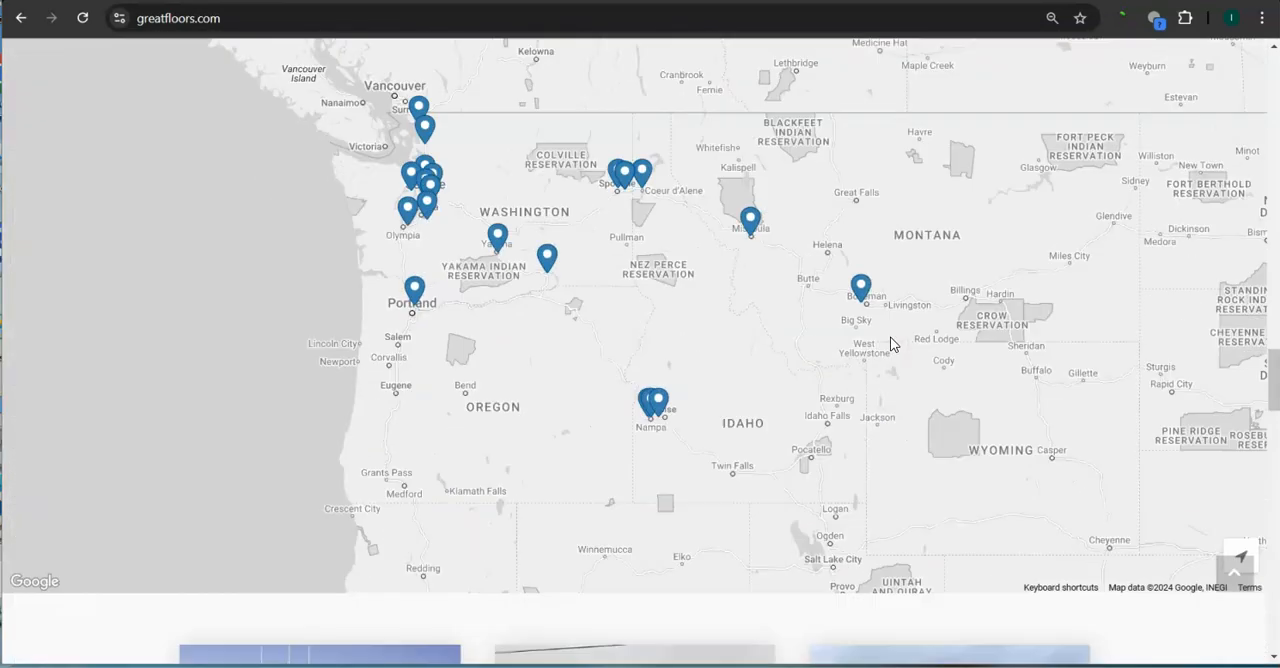
pyautogui.scroll(-3, 893, 343)
pyautogui.scroll(-3, 893, 343)
pyautogui.scroll(-3, 1060, 430)
pyautogui.scroll(-2, 1060, 430)
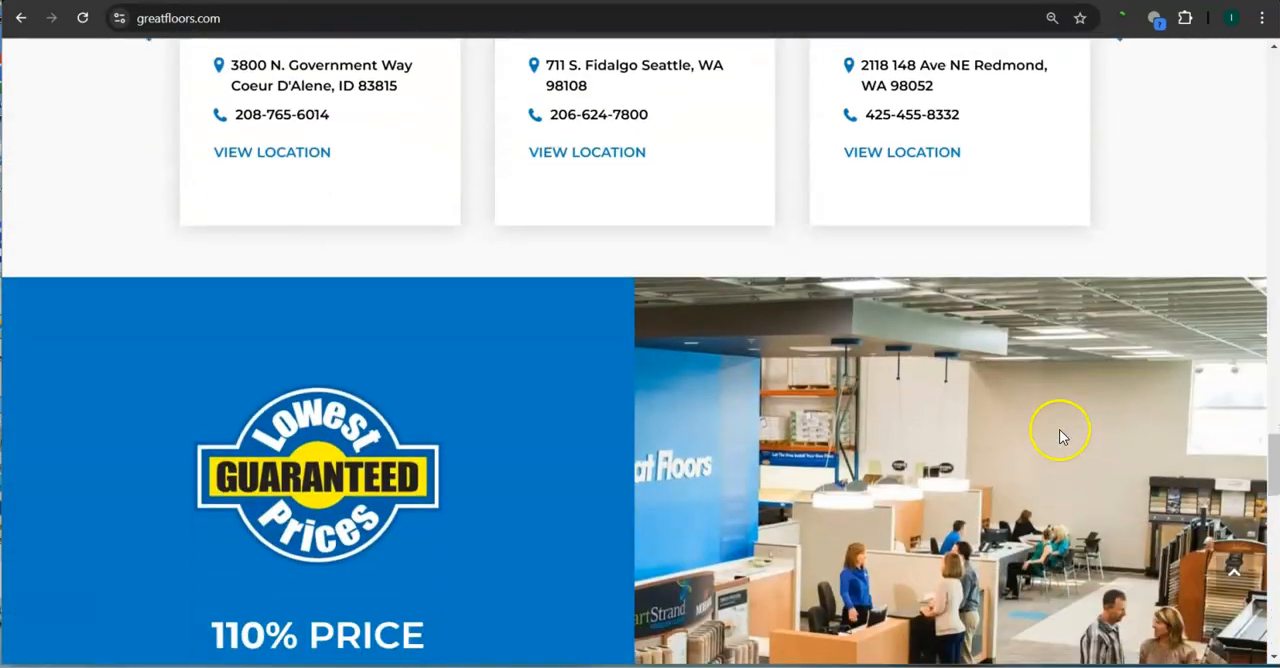
pyautogui.scroll(-3, 573, 352)
pyautogui.scroll(-3, 573, 352)
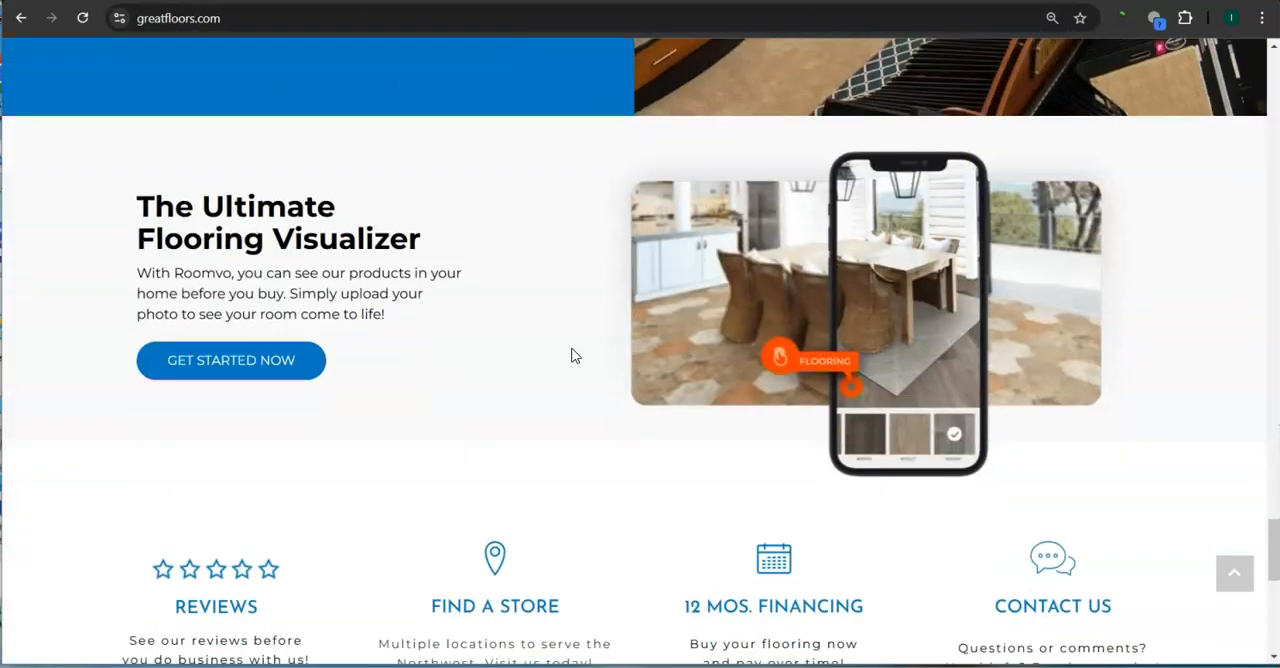
pyautogui.scroll(-5, 575, 355)
pyautogui.scroll(-5, 575, 355)
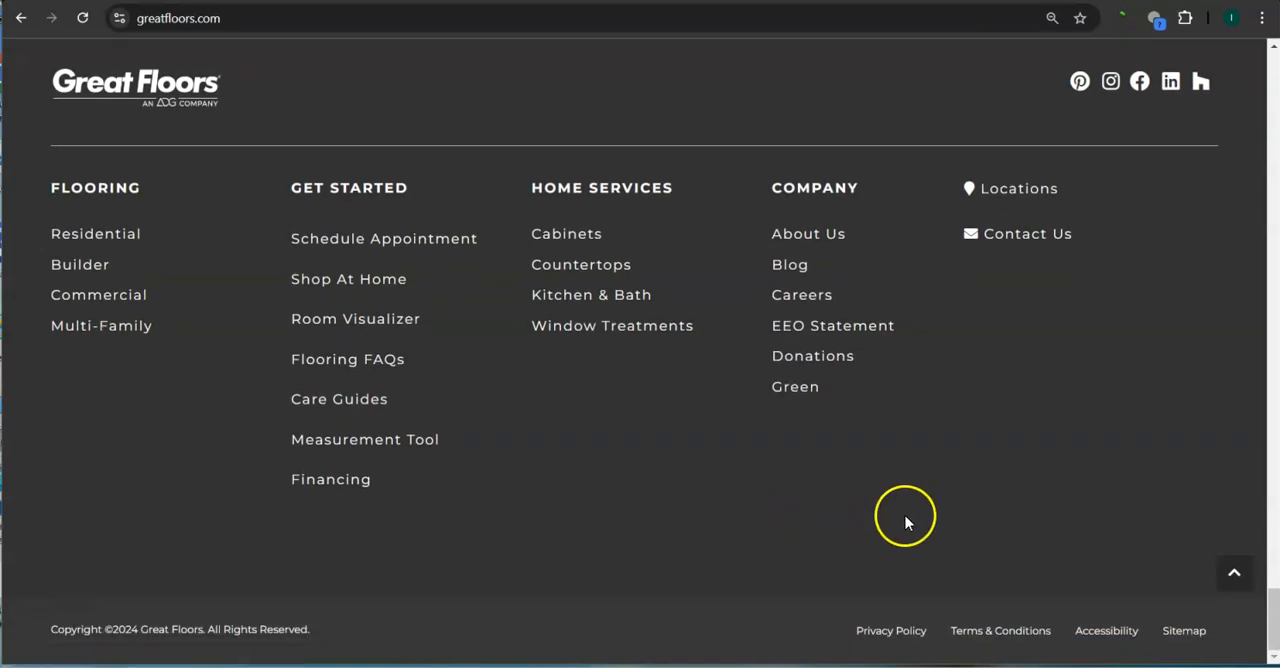
# Select and copy all Great Floors homepage text and switch to WordCounter to paste it
pyautogui.hotkey('ctrl', 'a')
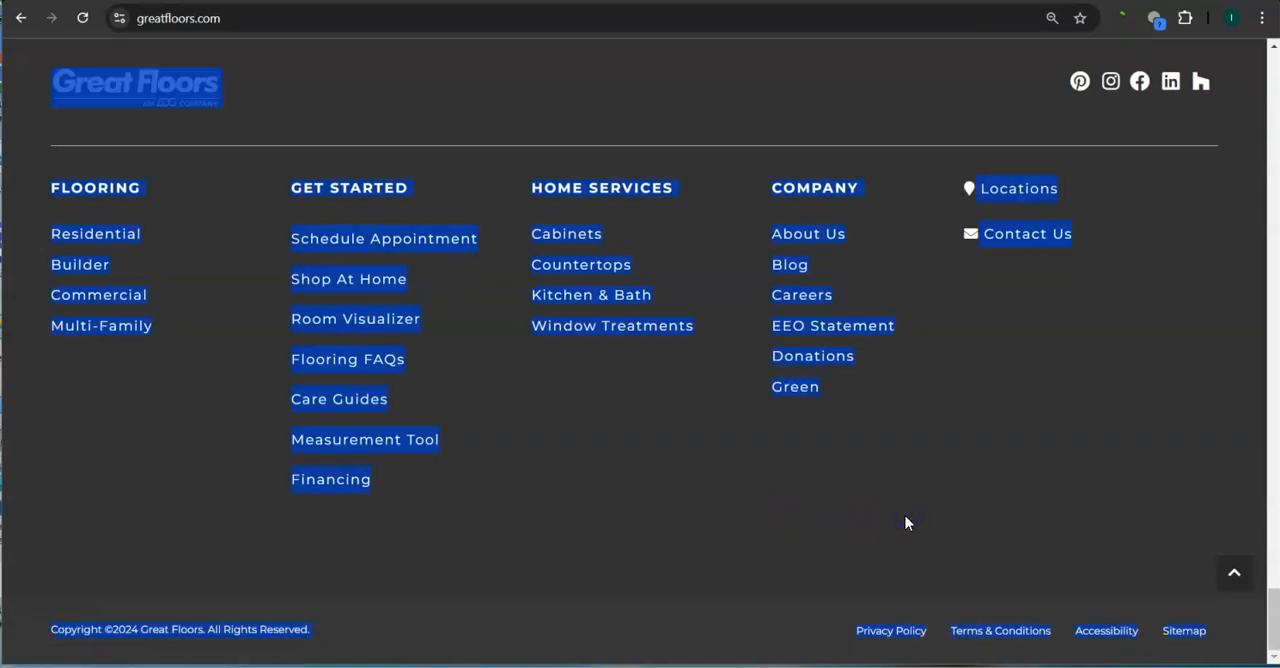
pyautogui.click(907, 522)
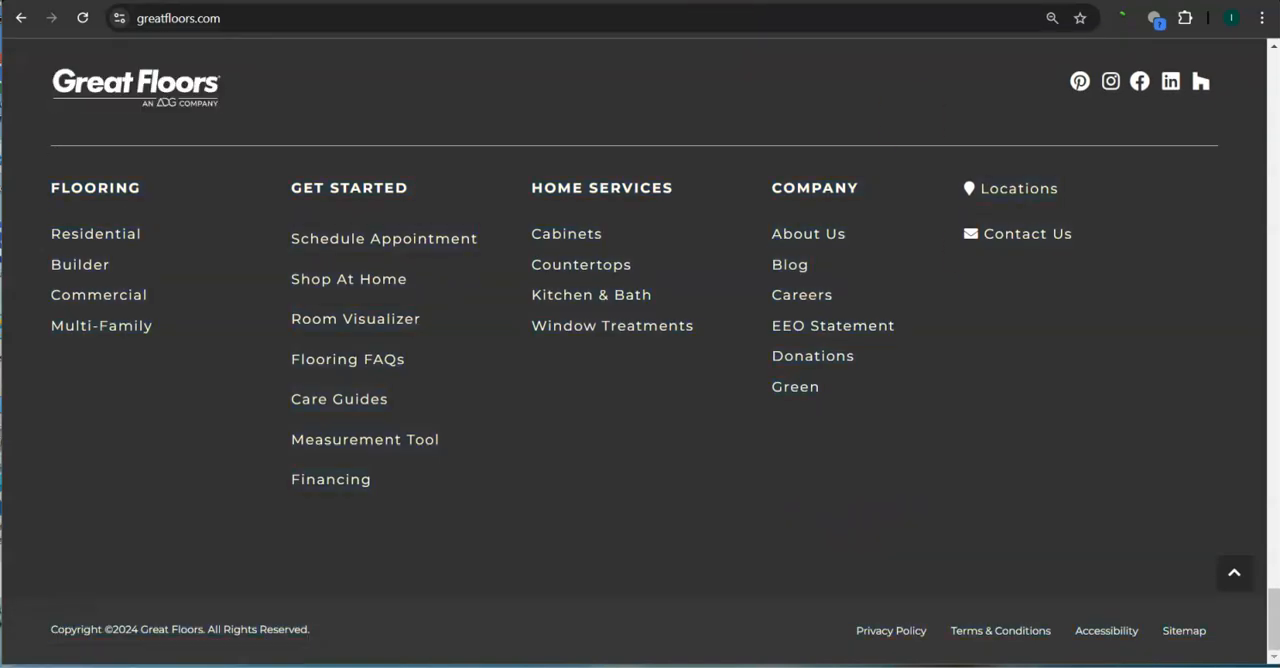
pyautogui.hotkey('ctrl', 'Tab')
pyautogui.click(290, 285)
# Paste the Great Floors text for a 1,872-word count, then clear the box to 0 words
pyautogui.hotkey('ctrl', 'v')
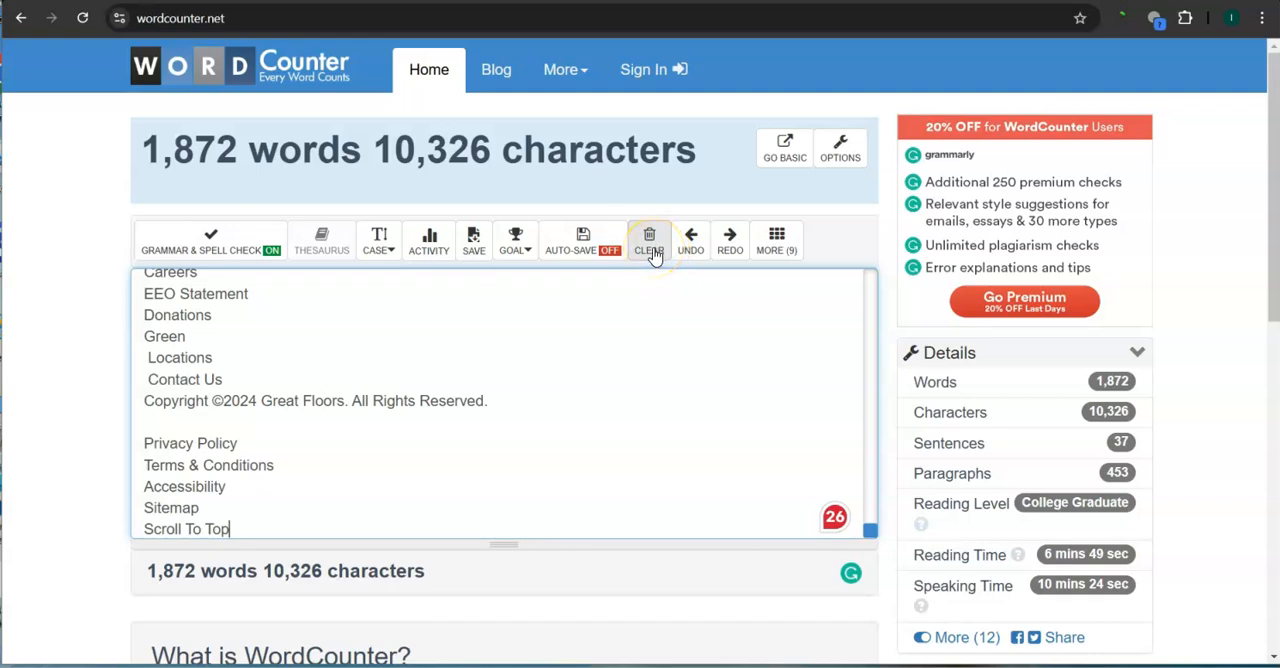
pyautogui.click(649, 243)
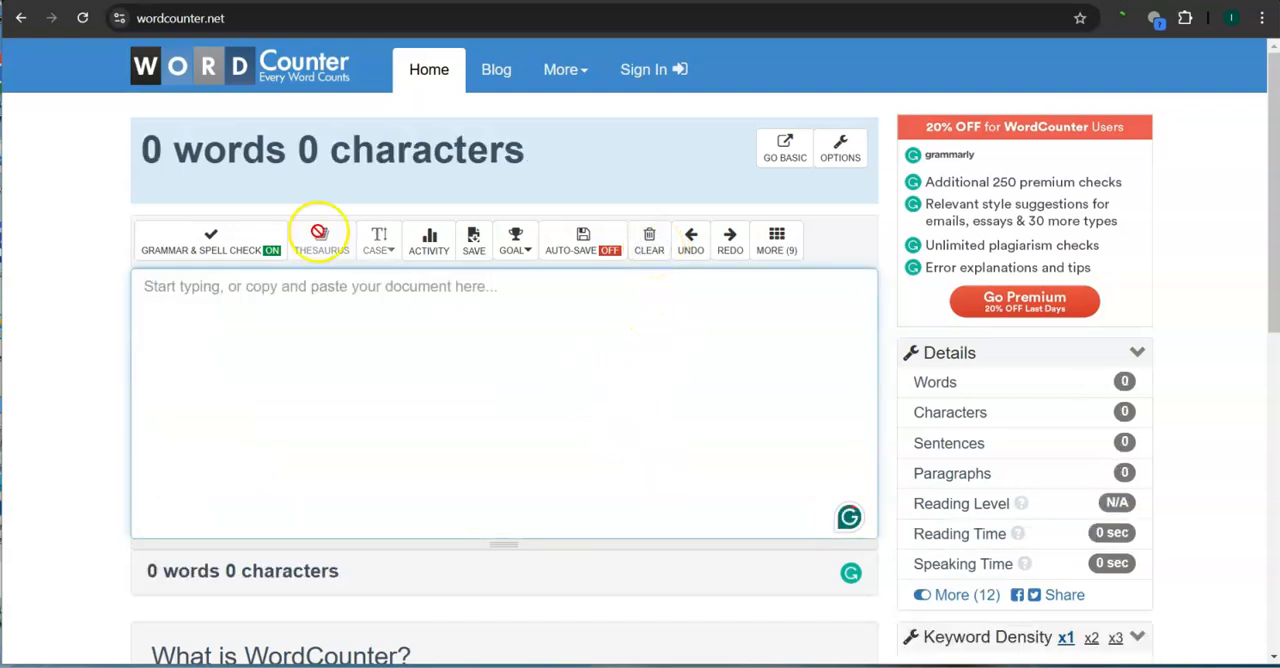
pyautogui.hotkey('ctrl', 'Tab')
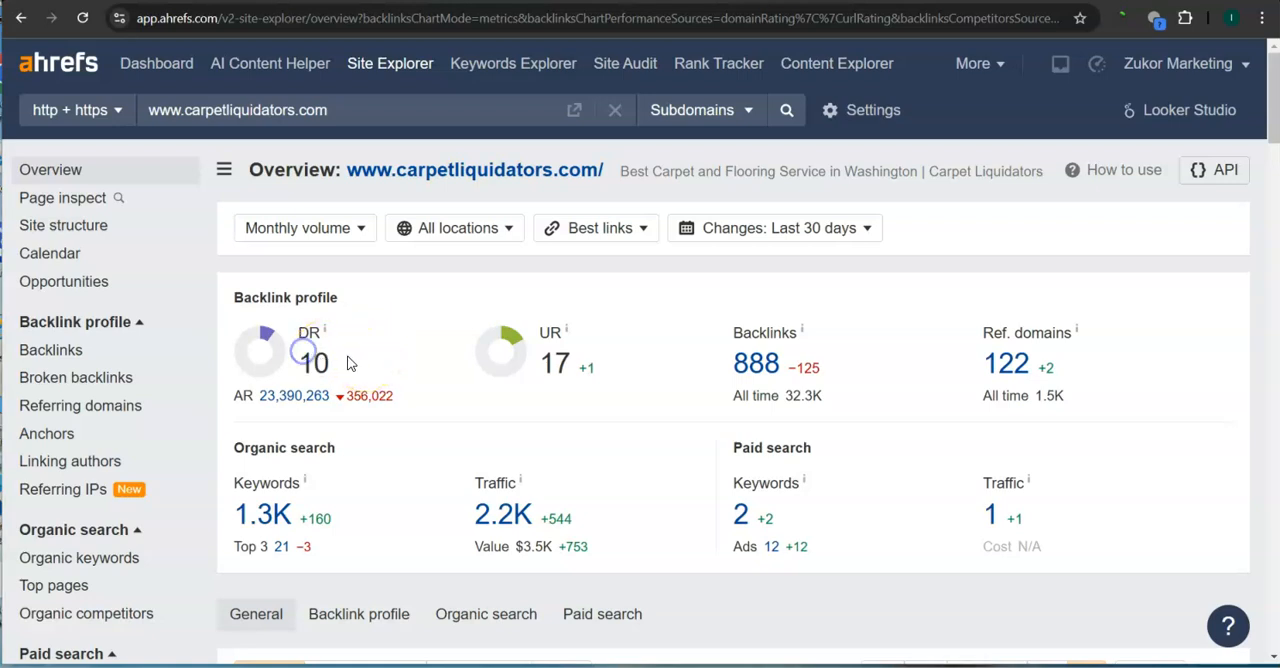
pyautogui.doubleClick(555, 363)
pyautogui.click(580, 388)
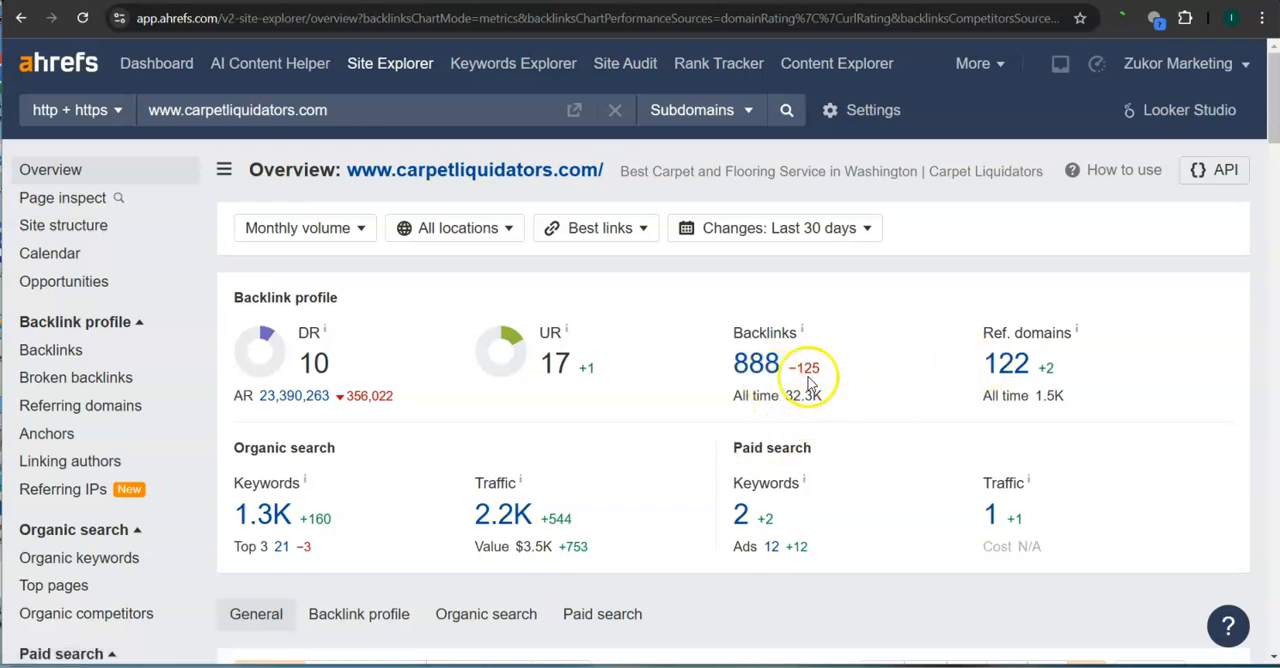
pyautogui.click(757, 366)
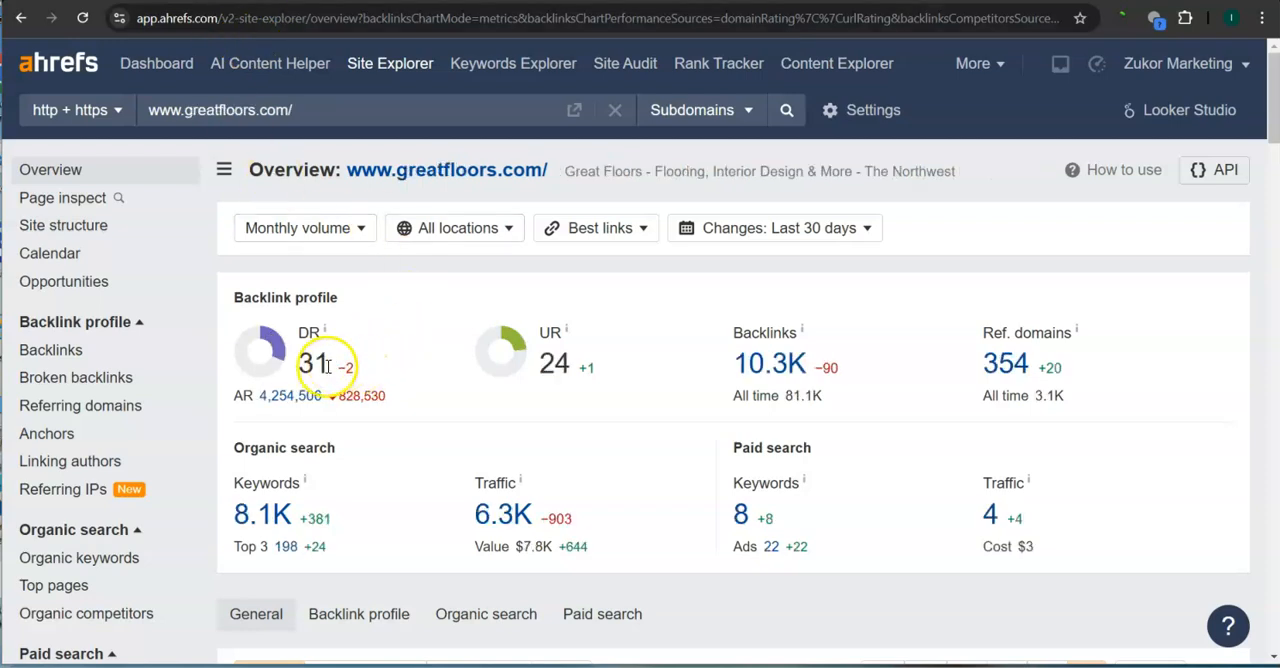
# Review greatfloors.com's Ahrefs overview, highlighting its Domain Rating of 31 and UR of 24
pyautogui.doubleClick(318, 364)
pyautogui.click(411, 352)
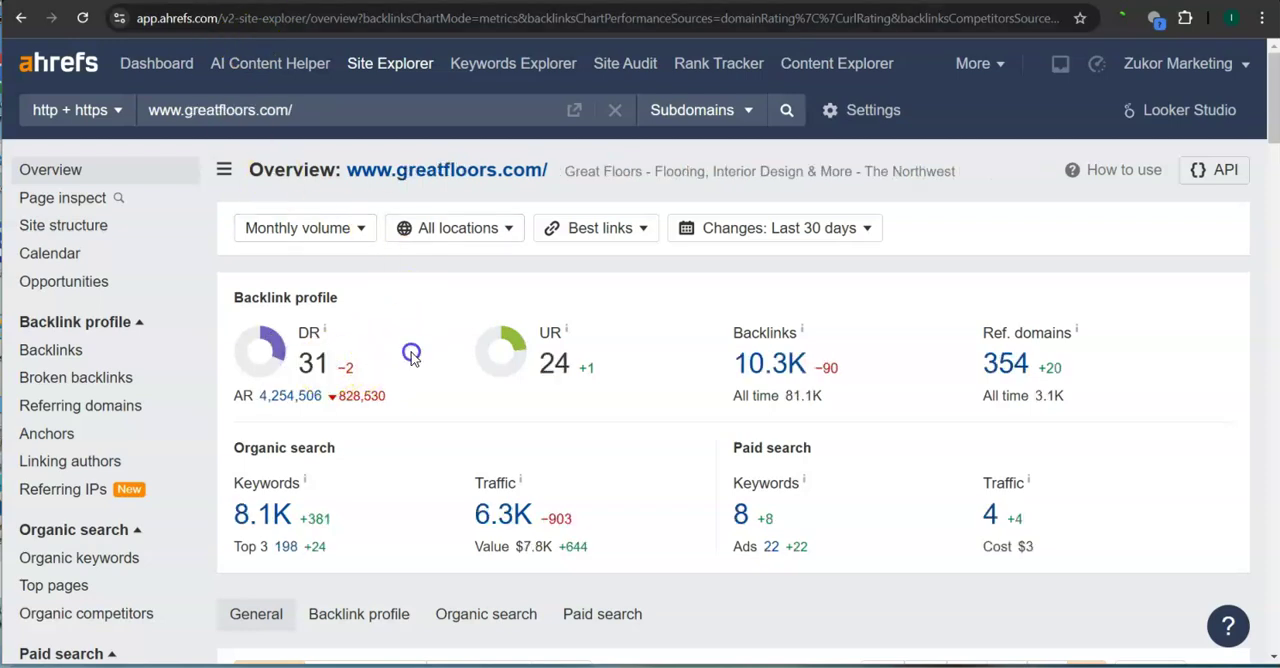
pyautogui.moveTo(597, 368); pyautogui.dragTo(558, 358)
pyautogui.click(618, 374)
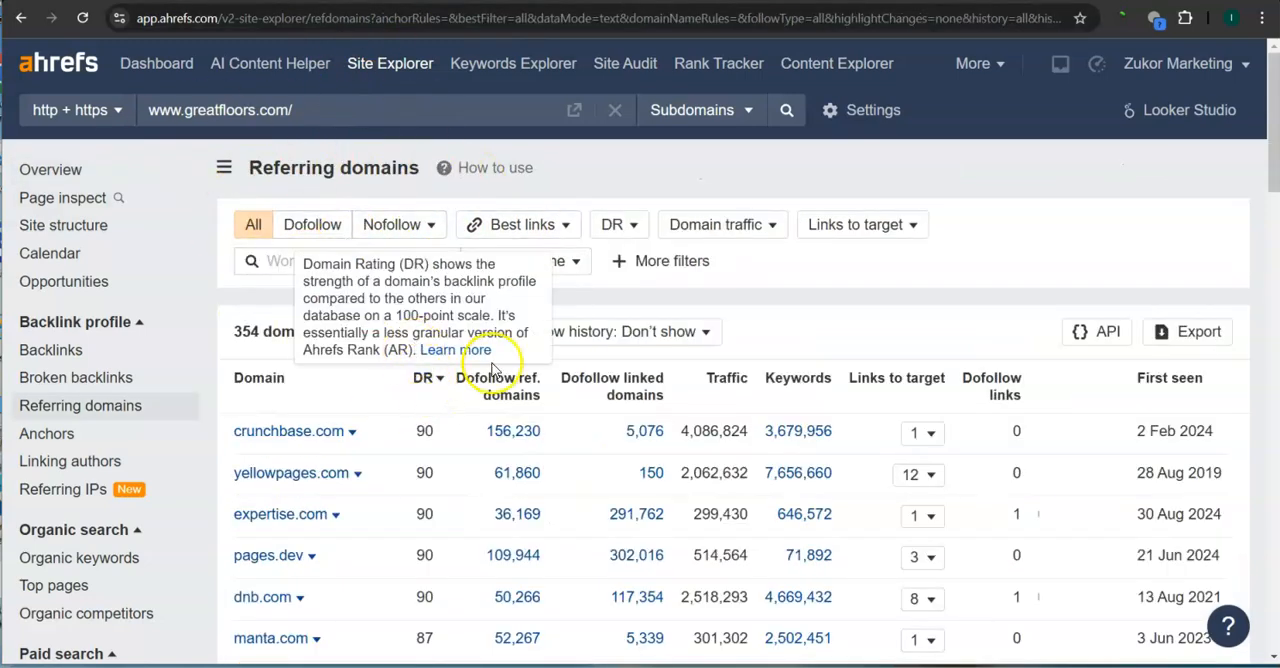
pyautogui.scroll(-1, 462, 500)
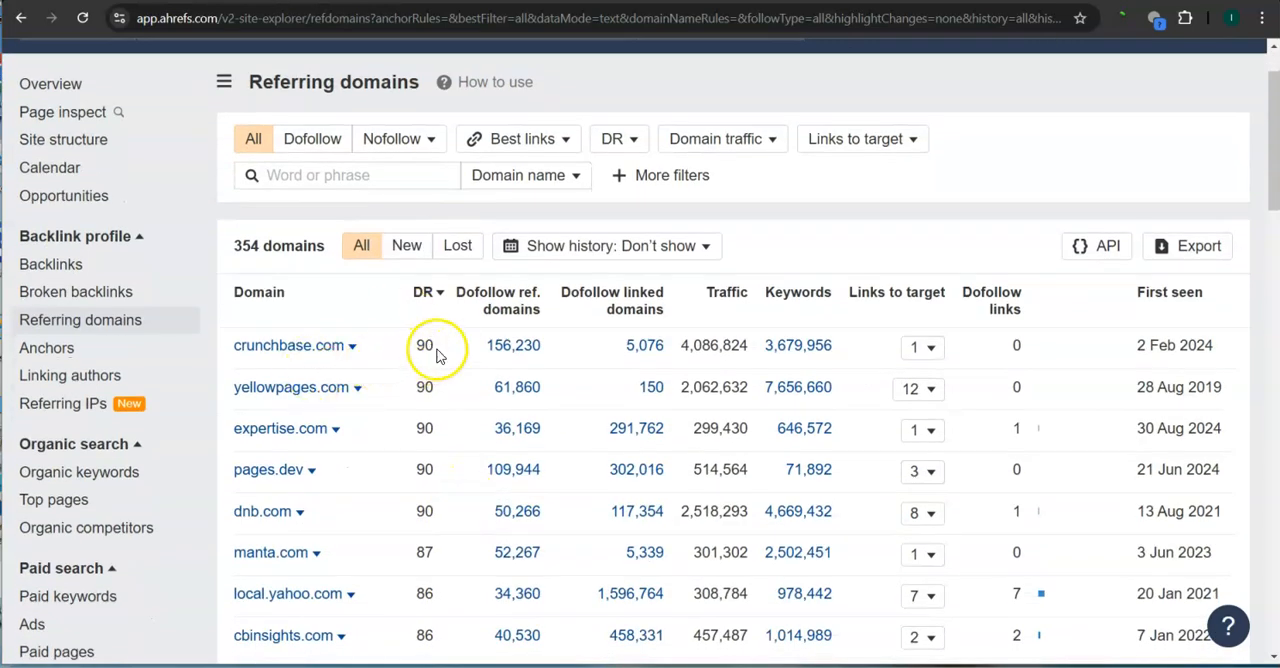
pyautogui.moveTo(435, 345); pyautogui.dragTo(410, 350)
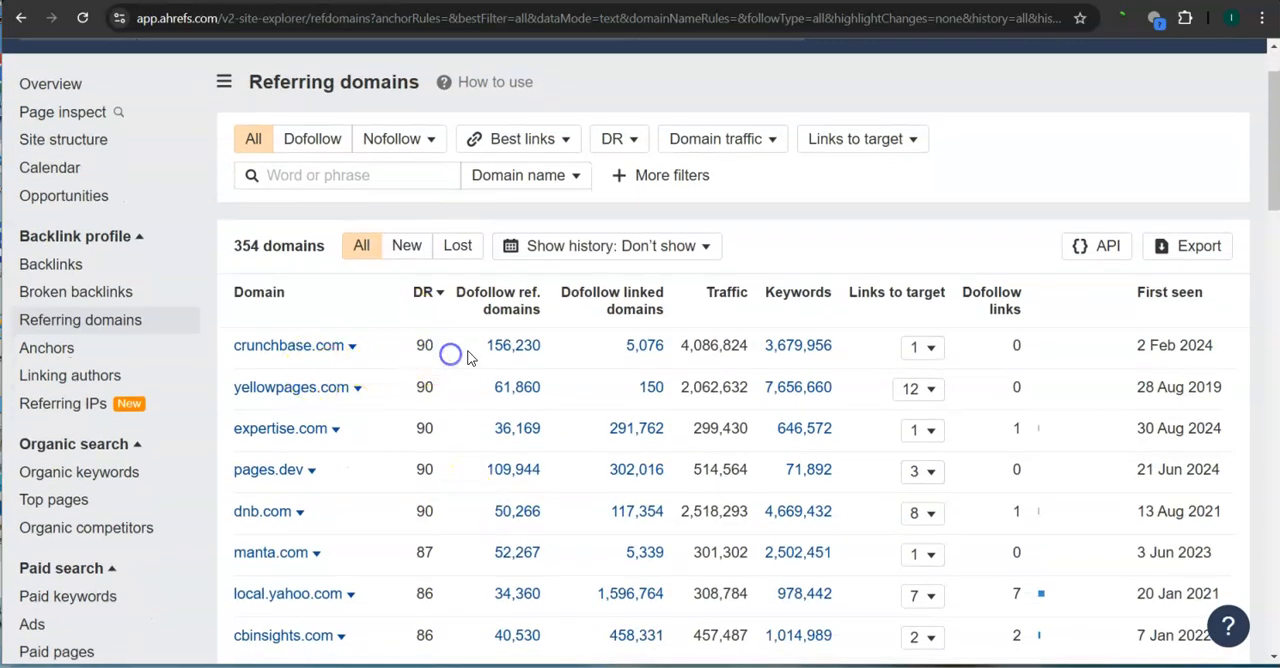
# Highlight crunchbase.com's traffic and yellowpages.com's DR of 90 in the referring domains table
pyautogui.moveTo(684, 345); pyautogui.dragTo(752, 345)
pyautogui.click(620, 415)
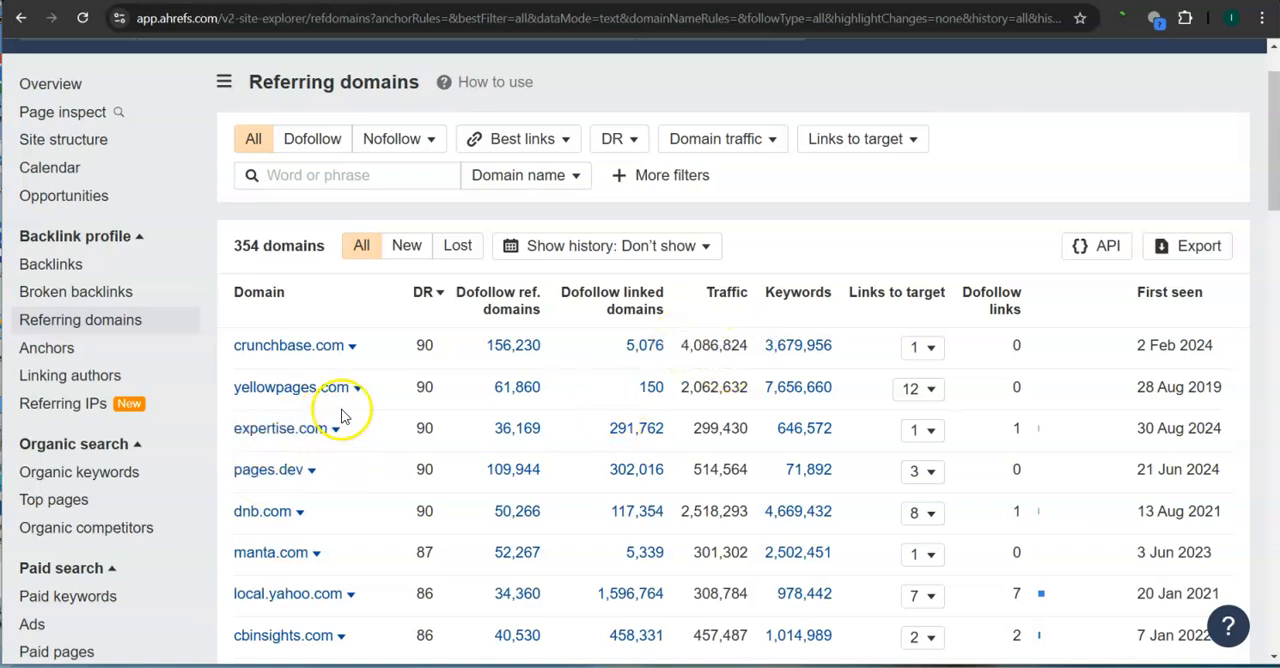
pyautogui.moveTo(447, 390); pyautogui.dragTo(412, 388)
pyautogui.click(455, 390)
pyautogui.moveTo(680, 388); pyautogui.dragTo(748, 388)
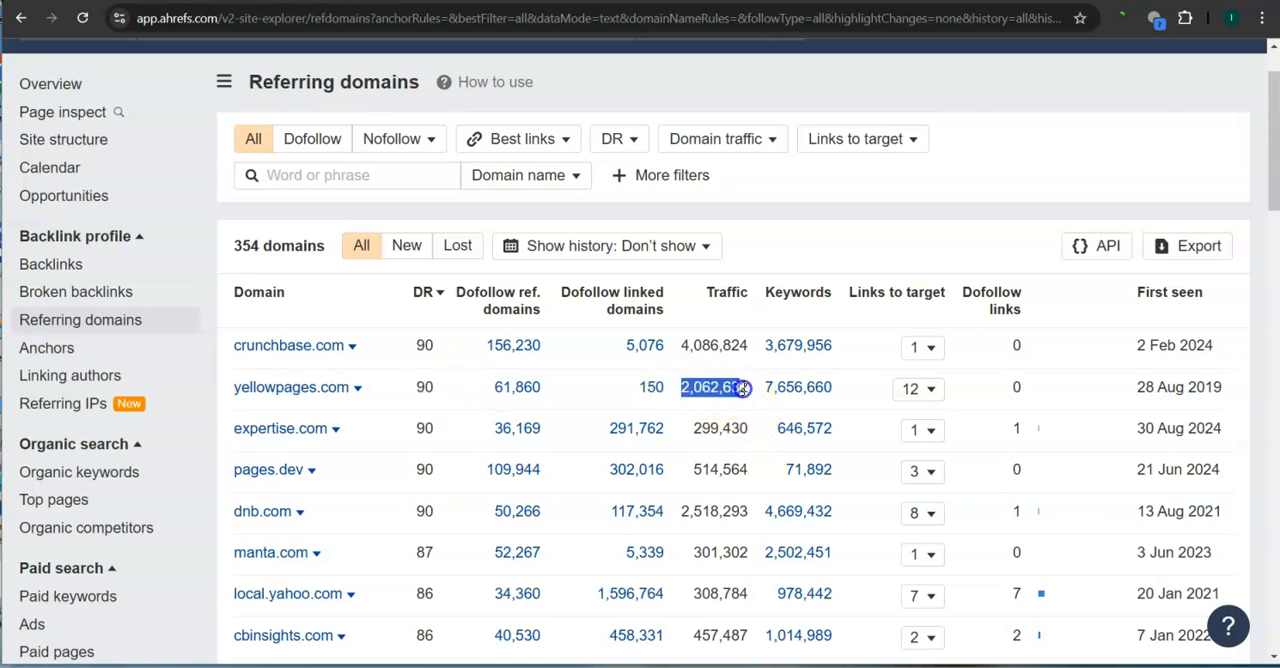
pyautogui.scroll(-2, 620, 480)
pyautogui.scroll(-2, 597, 440)
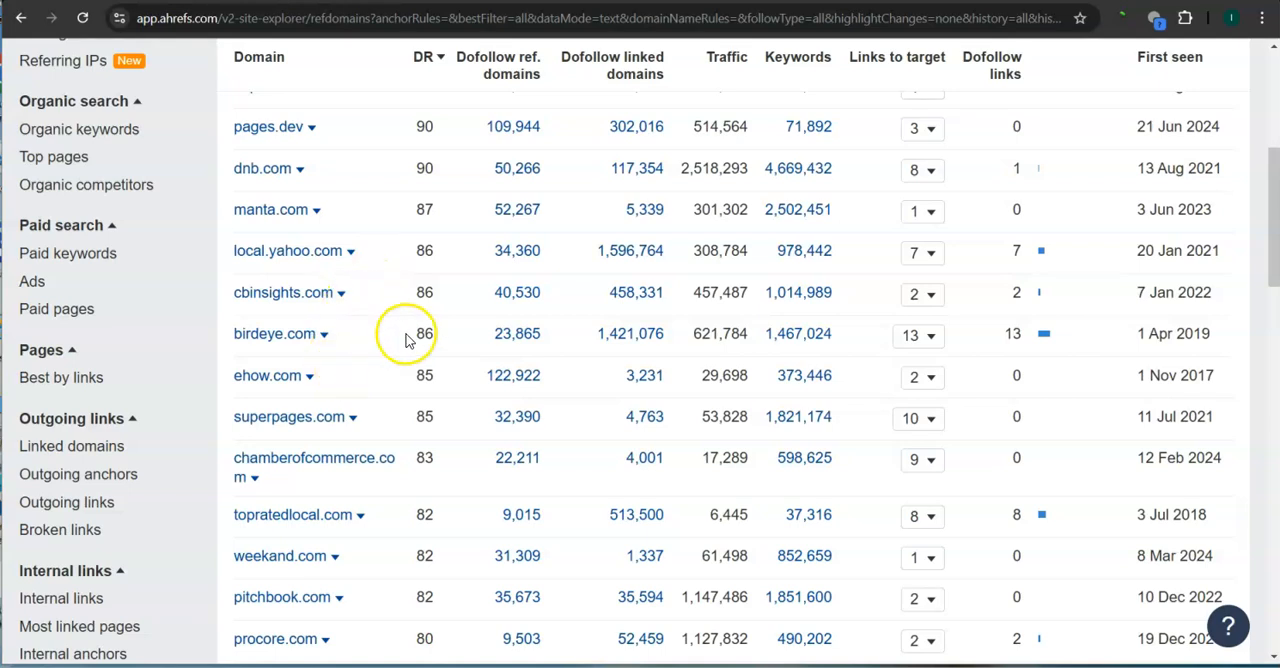
# Highlight birdeye.com's DR of 86 and the top referring domains' traffic figures, including dnb.com
pyautogui.moveTo(448, 334); pyautogui.dragTo(412, 334)
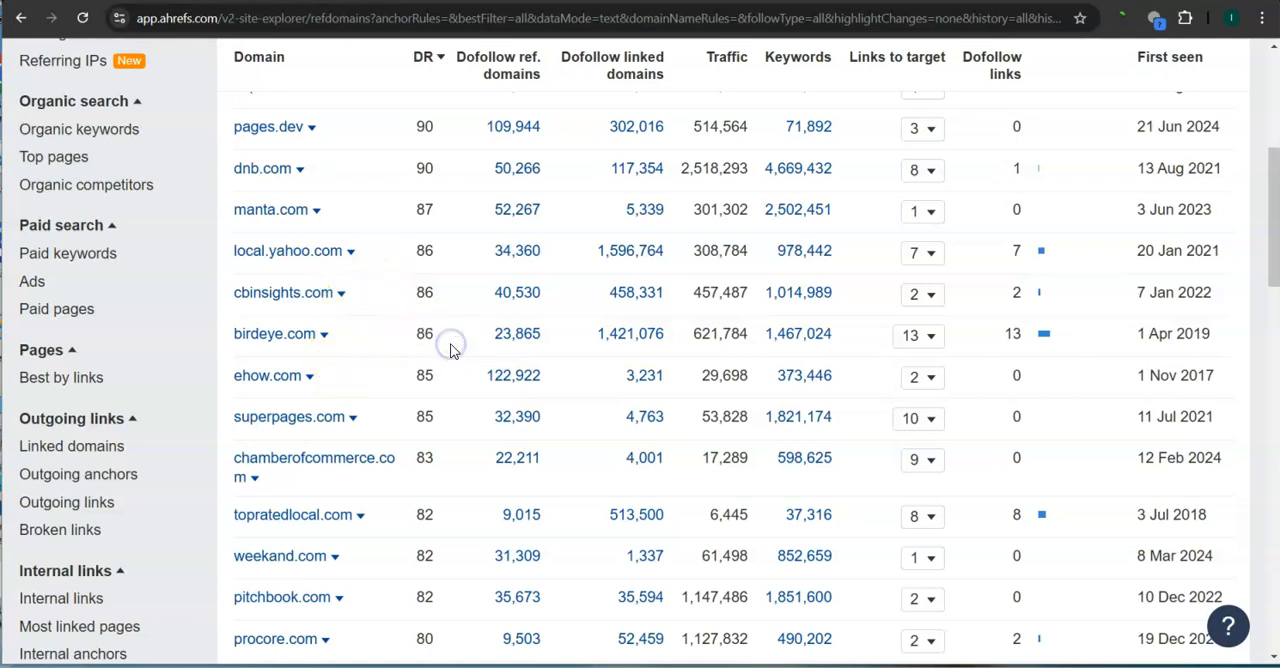
pyautogui.click(732, 352)
pyautogui.scroll(-3, 732, 352)
pyautogui.scroll(-4, 732, 352)
pyautogui.scroll(3, 732, 352)
pyautogui.scroll(4, 732, 352)
pyautogui.scroll(2, 732, 352)
pyautogui.scroll(1, 732, 352)
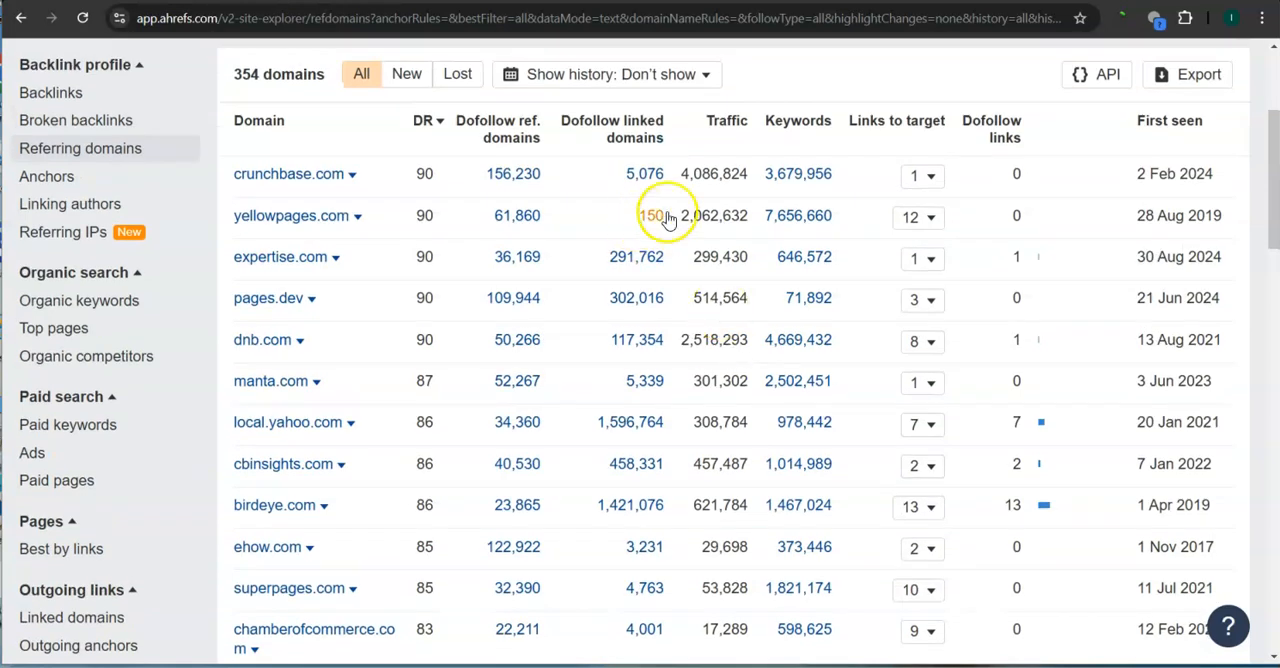
pyautogui.moveTo(683, 175); pyautogui.dragTo(742, 218)
pyautogui.moveTo(681, 340); pyautogui.dragTo(726, 333)
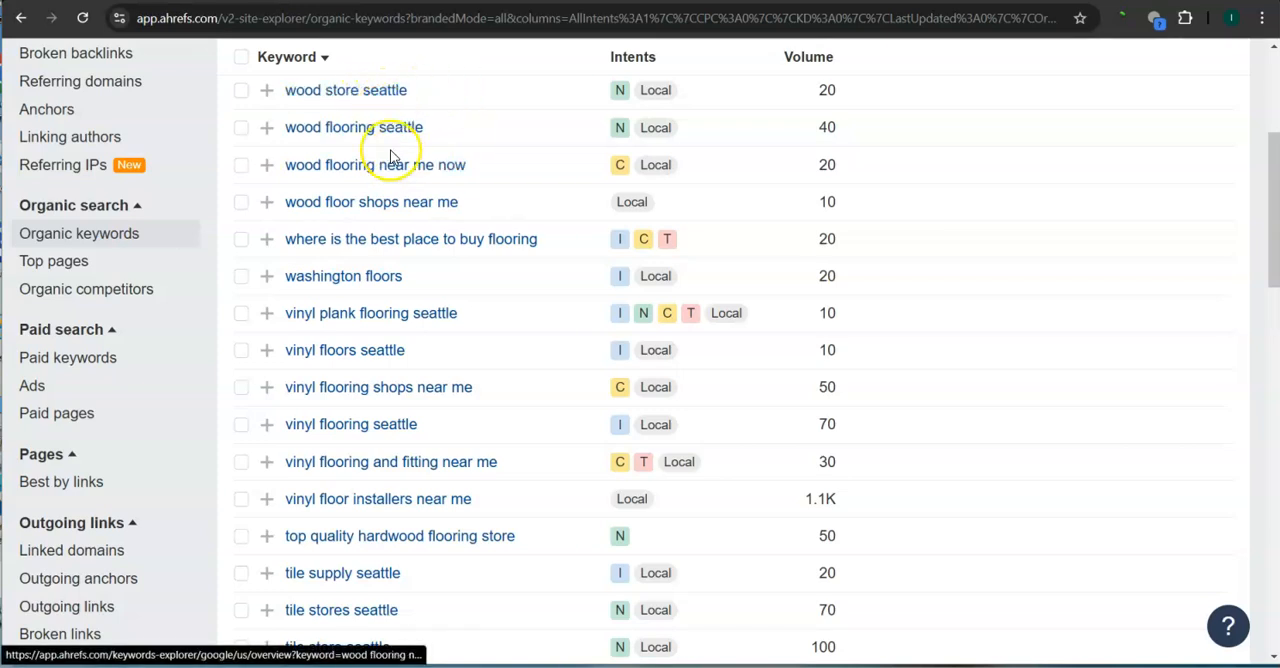
pyautogui.doubleClick(830, 127)
pyautogui.click(865, 133)
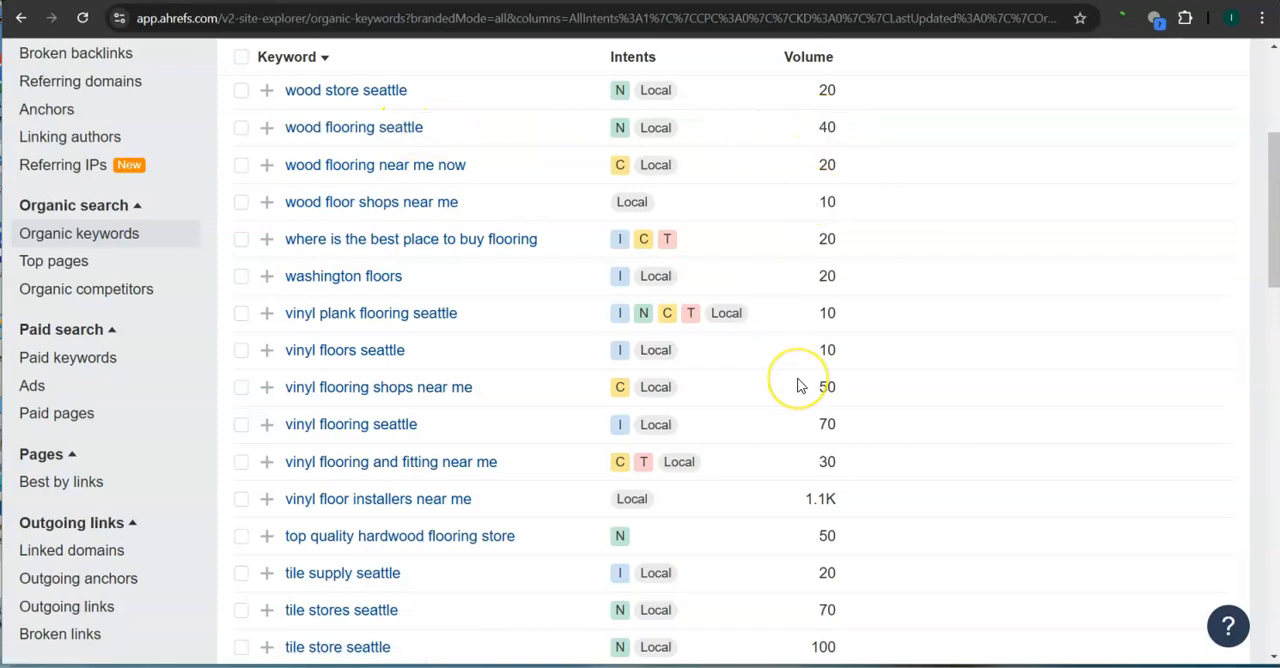
pyautogui.scroll(-2, 800, 387)
pyautogui.scroll(-2, 800, 387)
pyautogui.scroll(-2, 800, 387)
pyautogui.scroll(-1, 700, 330)
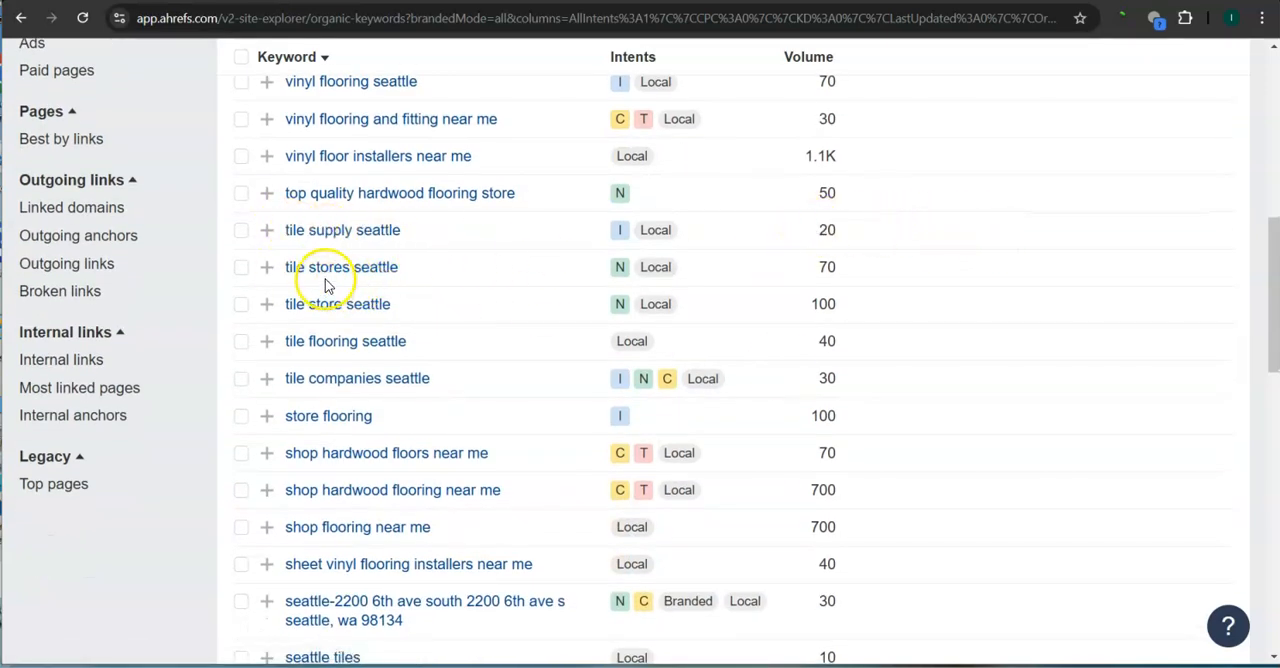
pyautogui.doubleClick(816, 272)
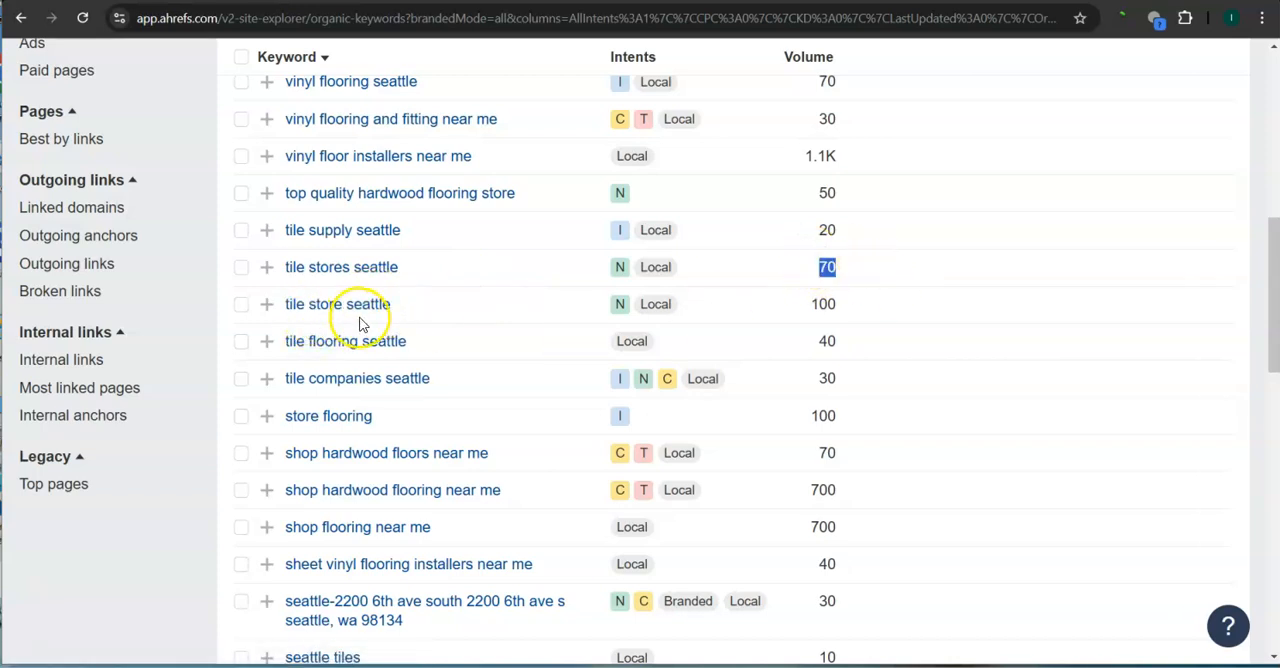
pyautogui.moveTo(808, 306); pyautogui.dragTo(940, 325)
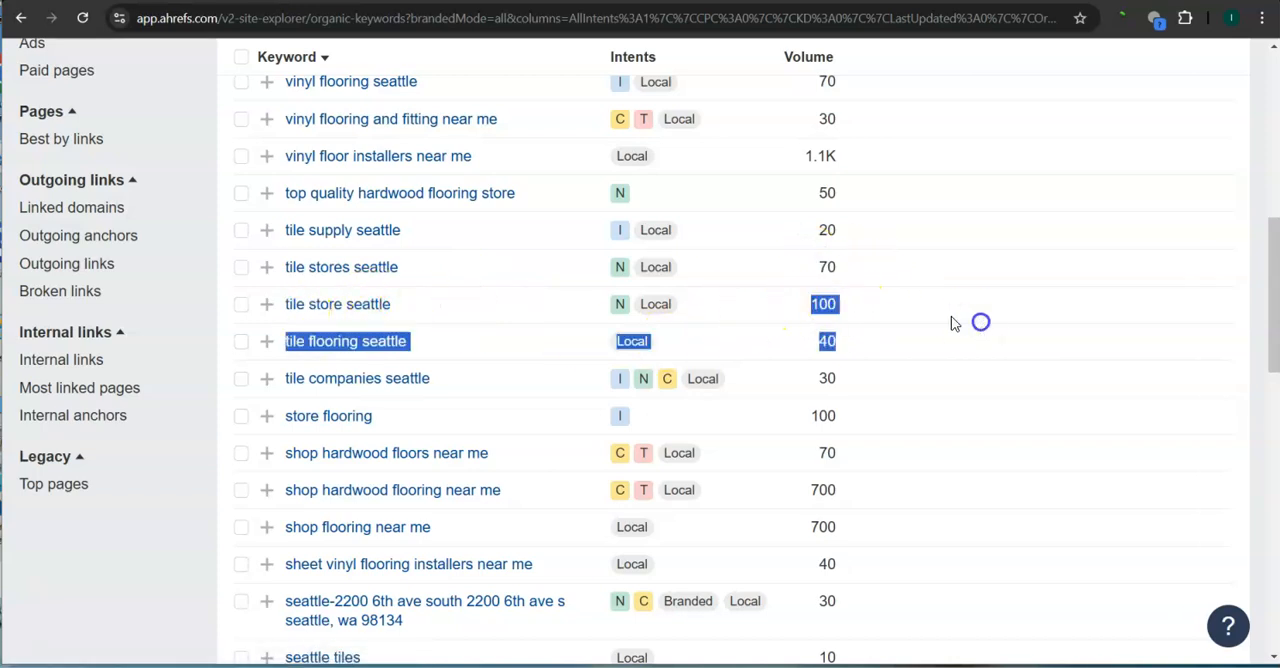
pyautogui.scroll(-3, 420, 460)
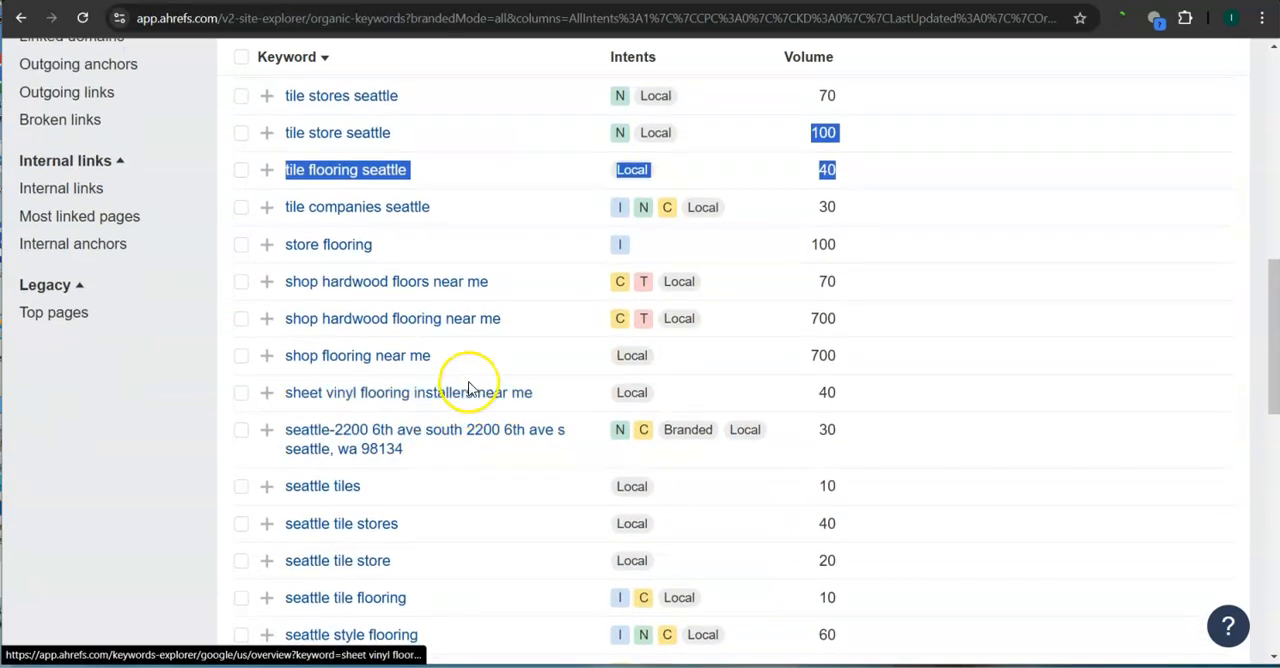
pyautogui.scroll(-3, 470, 390)
pyautogui.scroll(-2, 600, 390)
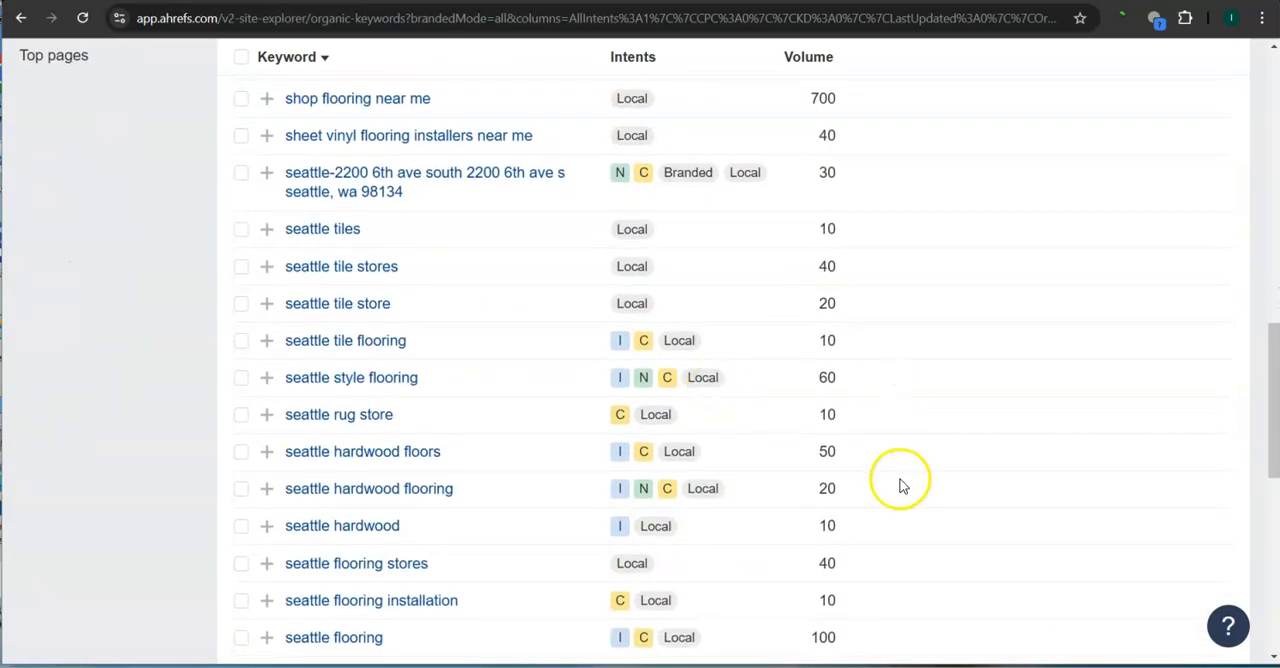
pyautogui.scroll(-1, 900, 485)
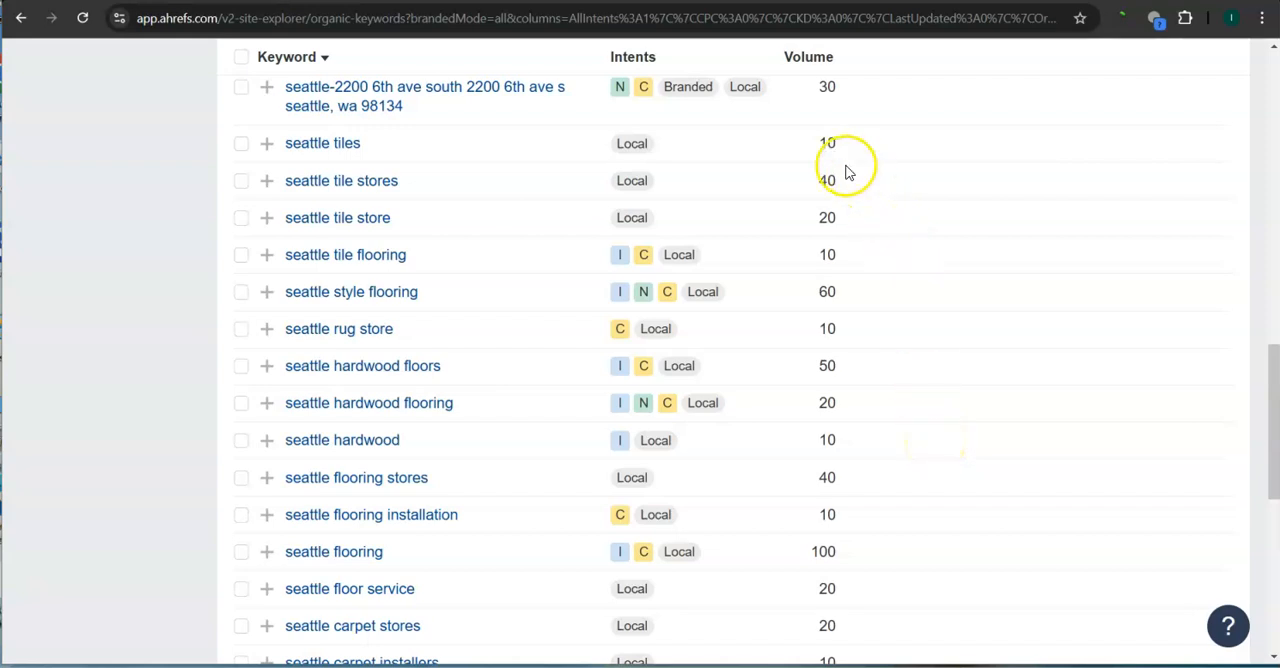
pyautogui.scroll(3, 908, 248)
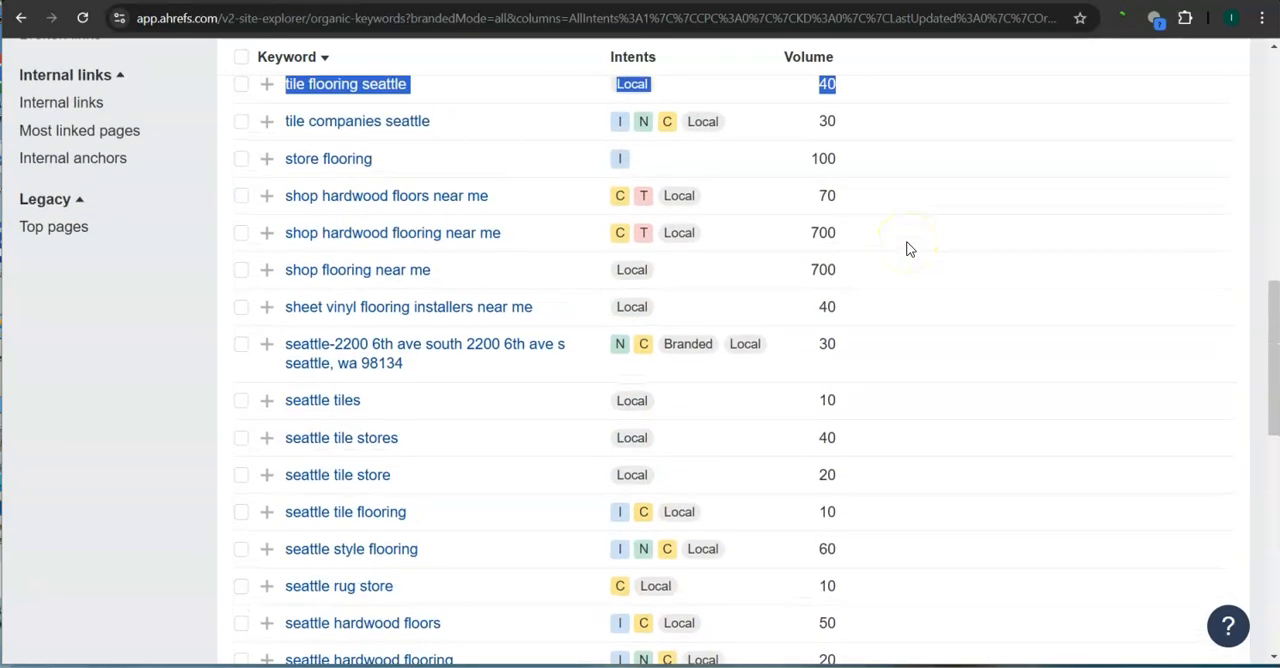
pyautogui.scroll(1, 908, 248)
pyautogui.moveTo(826, 128)
pyautogui.mouseDown()
pyautogui.moveTo(897, 414)
pyautogui.moveTo(915, 630)
pyautogui.mouseUp()
pyautogui.scroll(-1, 915, 630)
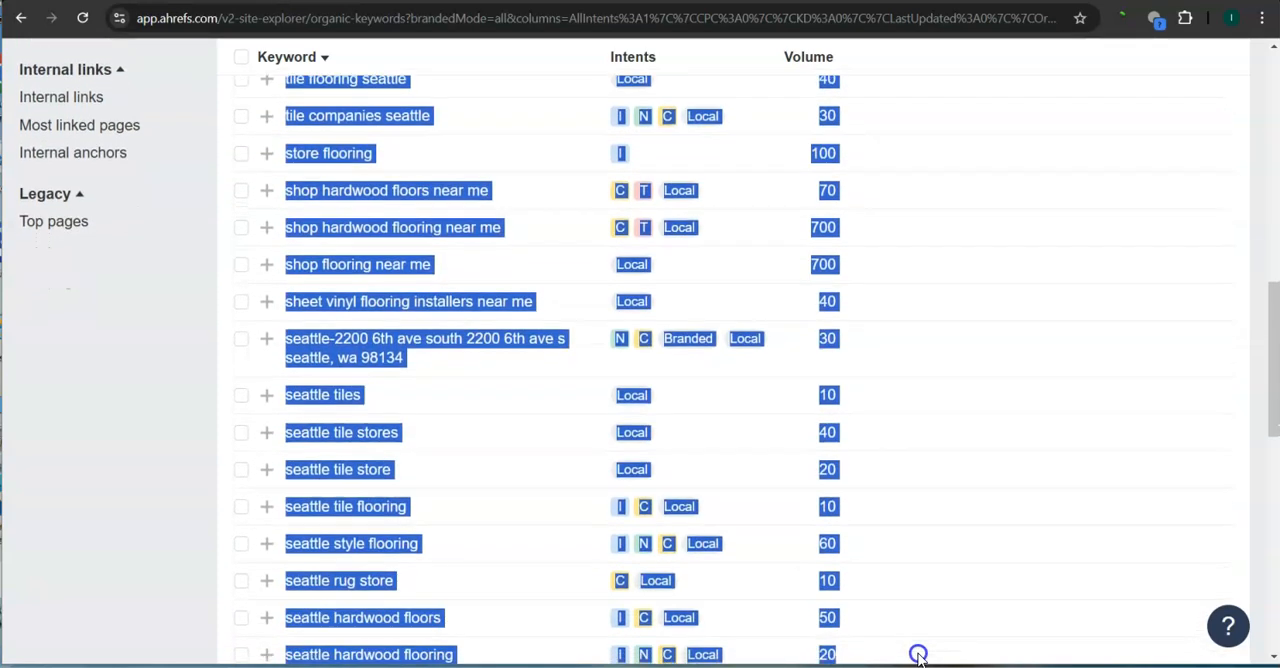
pyautogui.click(922, 541)
pyautogui.scroll(-3, 922, 541)
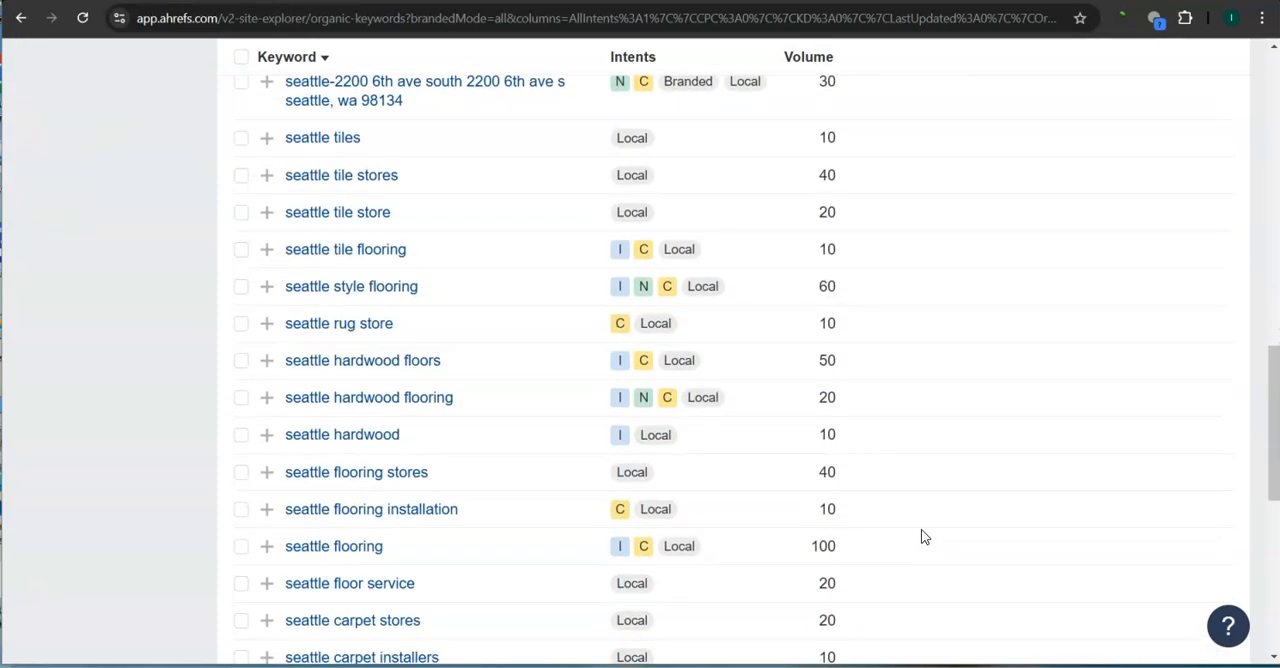
# Switch back to the Carpet Liquidators homepage tab
pyautogui.click(1068, 18)
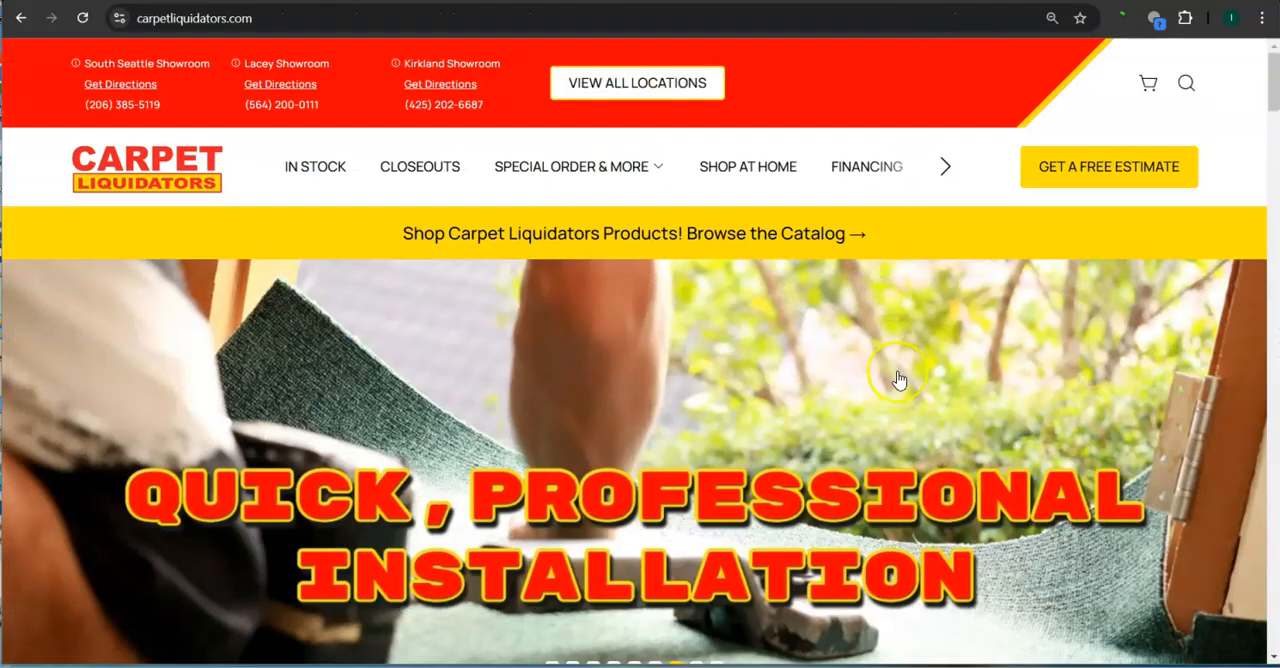